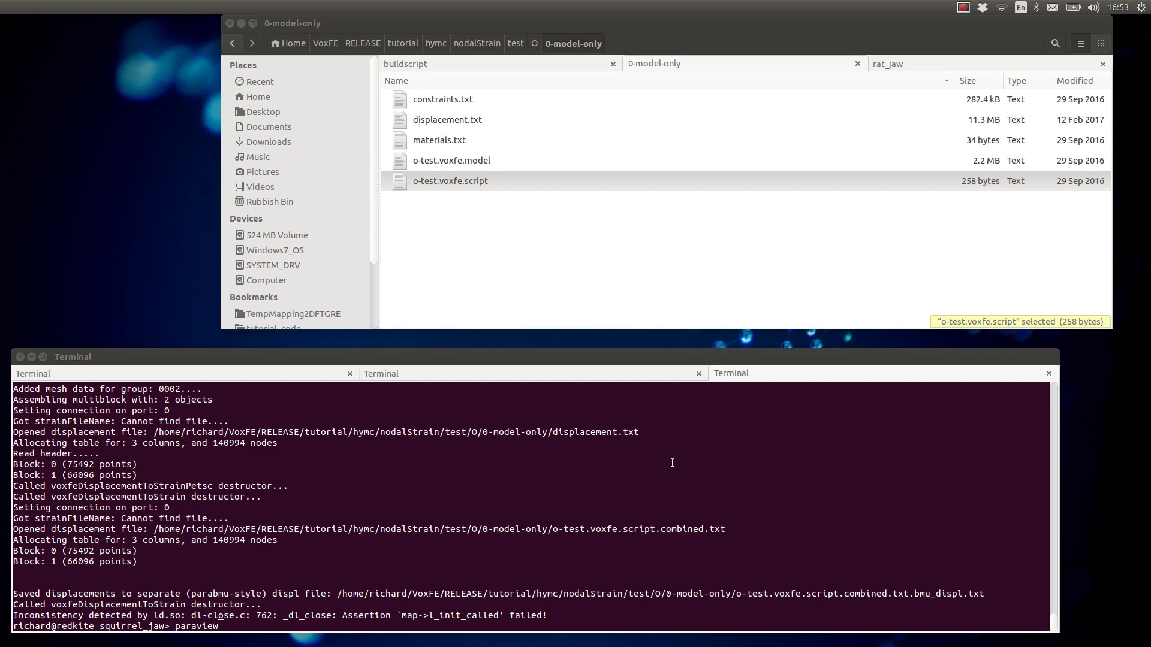
Launch ParaView from the terminal and load the local VoxFETools plugin with Auto Load enabled.
{"action": "left_click", "coordinate": [672, 463]}
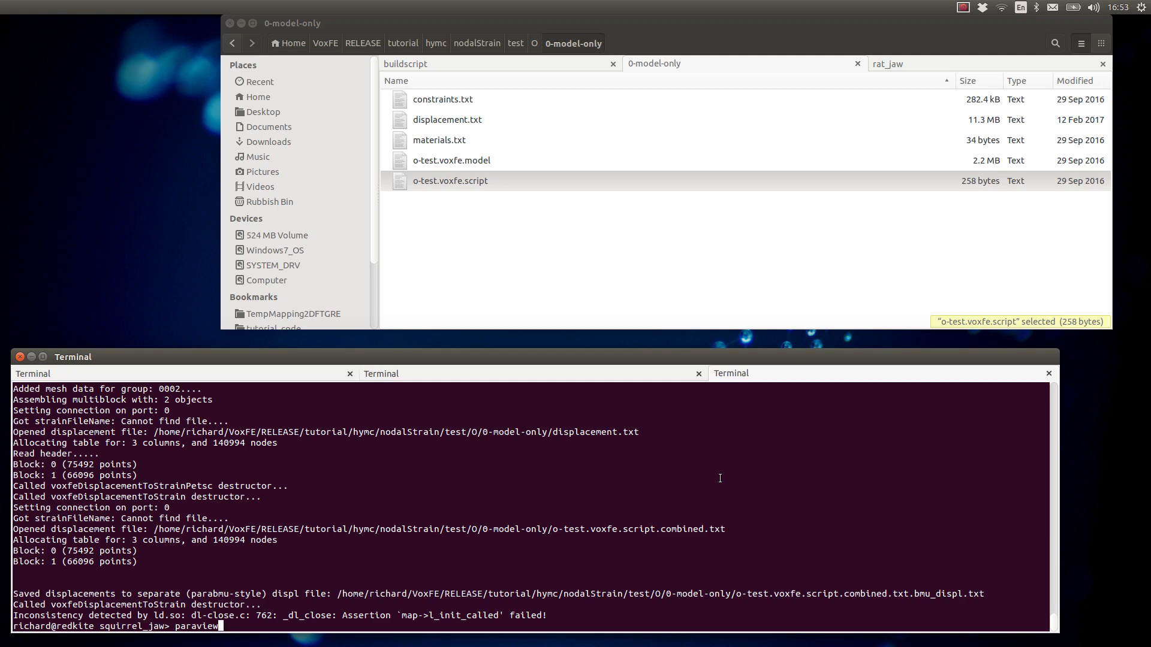
{"action": "key", "text": "Return"}
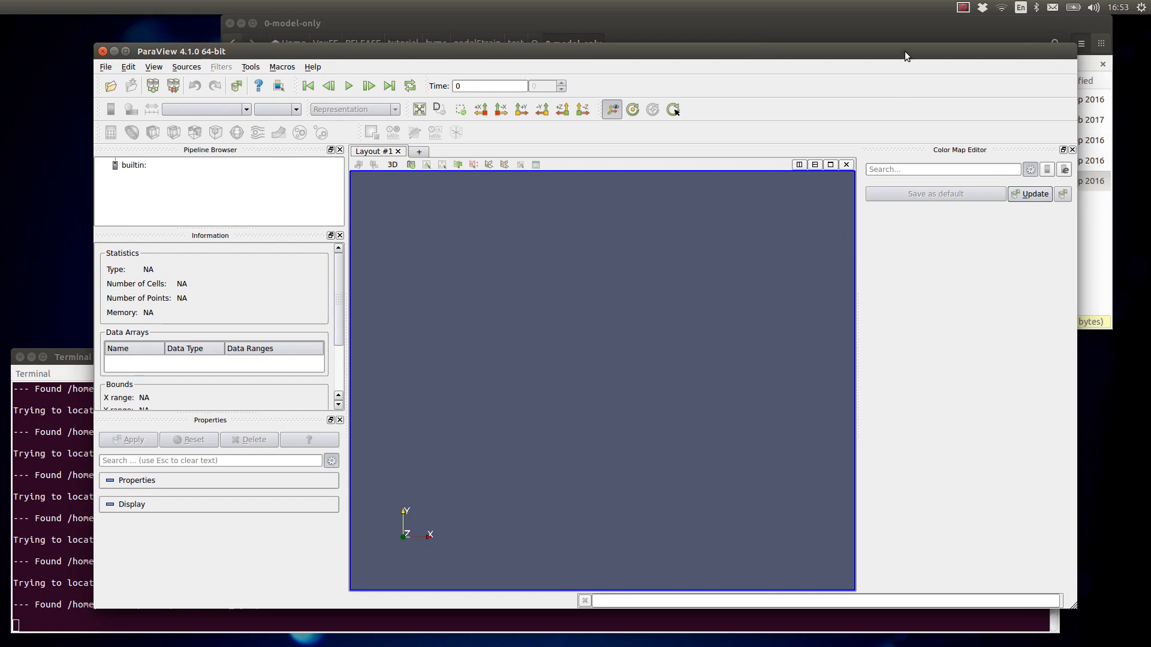
{"action": "left_click", "coordinate": [252, 60]}
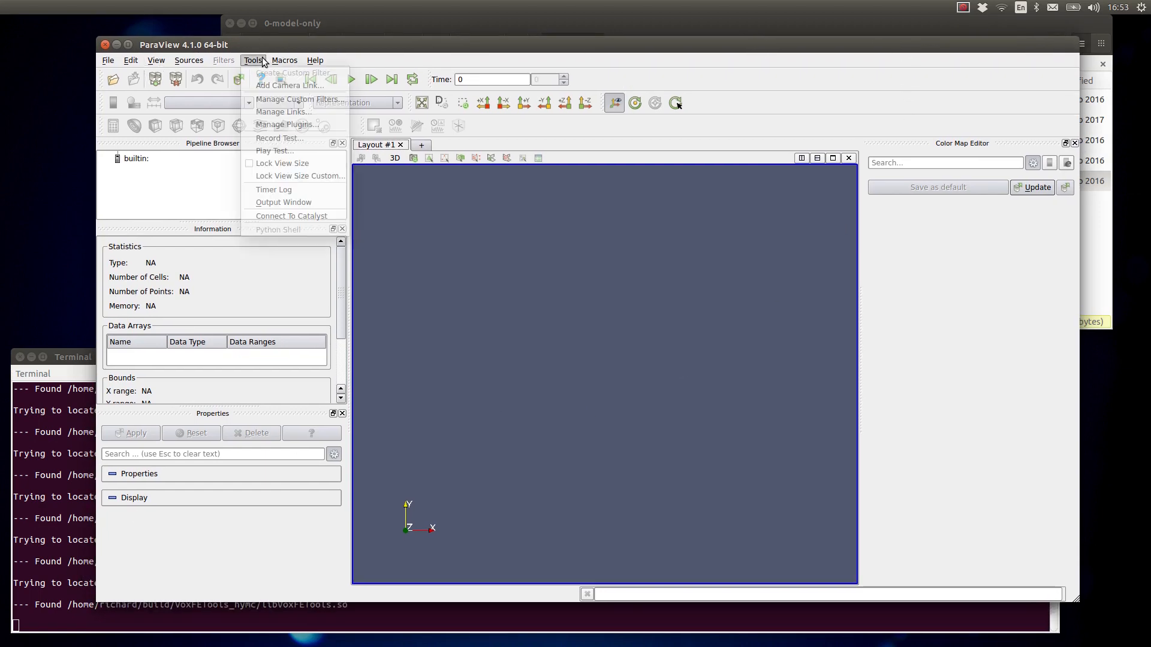
{"action": "left_click", "coordinate": [271, 128]}
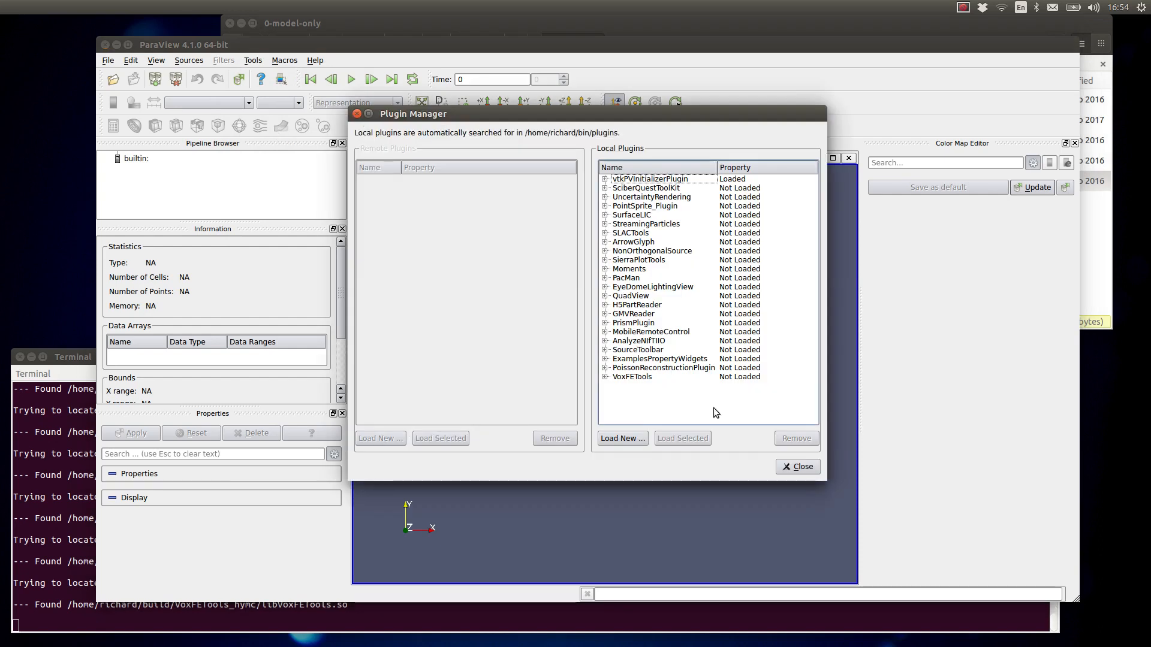
{"action": "left_click", "coordinate": [632, 376]}
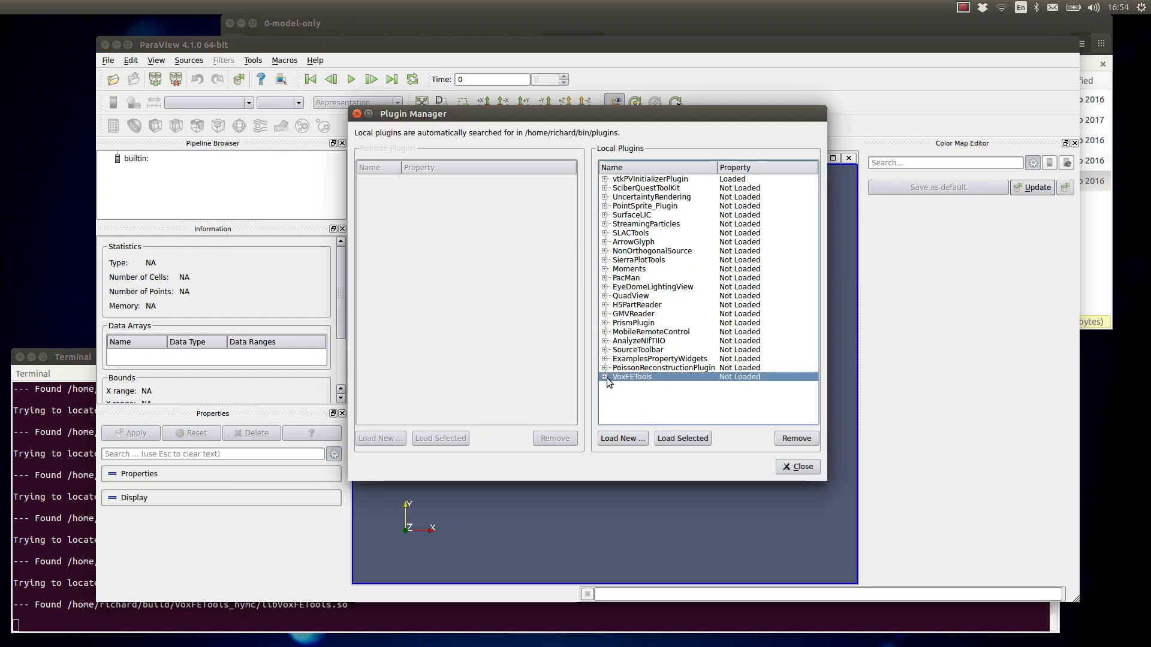
{"action": "left_click", "coordinate": [605, 377]}
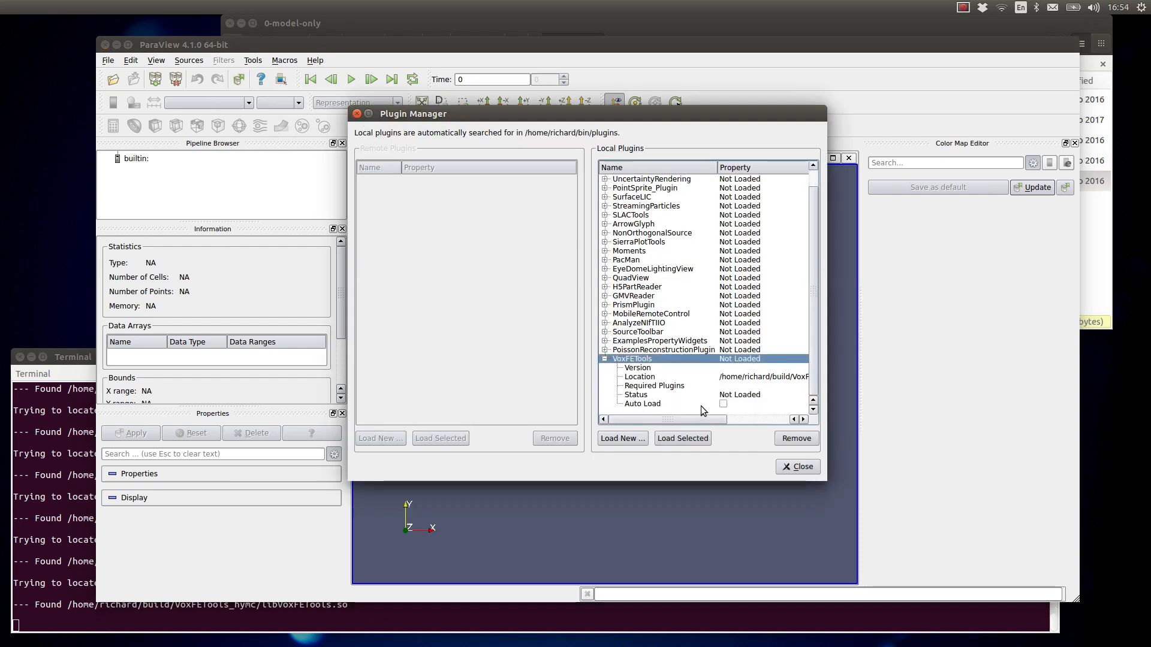
{"action": "left_click", "coordinate": [723, 403]}
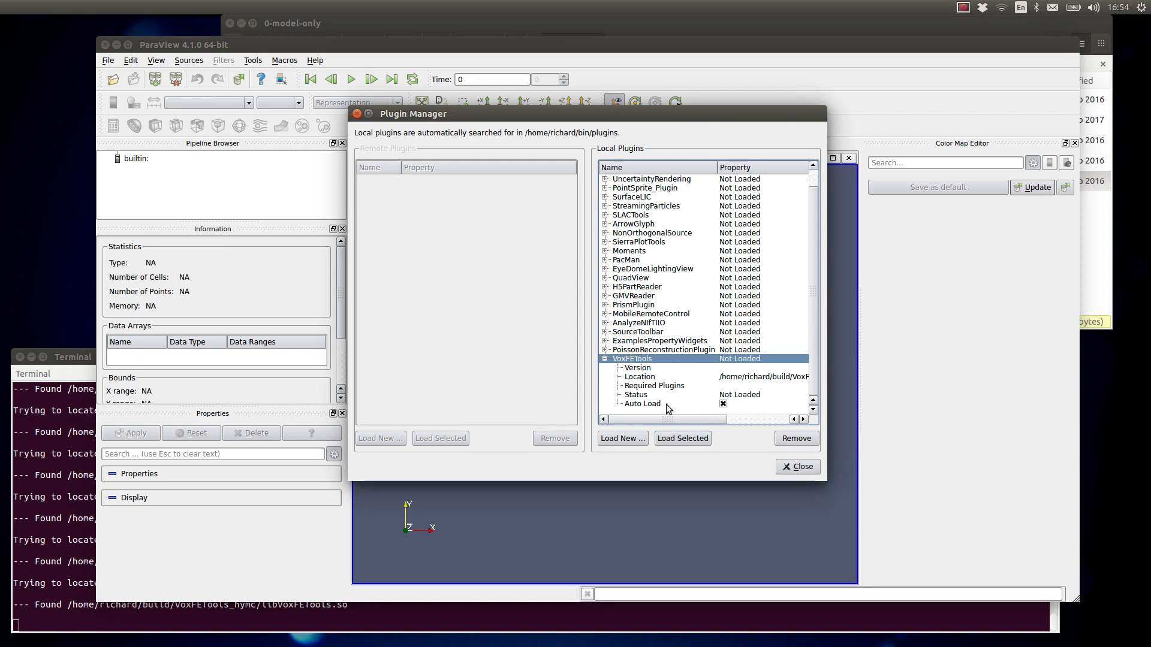
{"action": "left_click", "coordinate": [674, 438]}
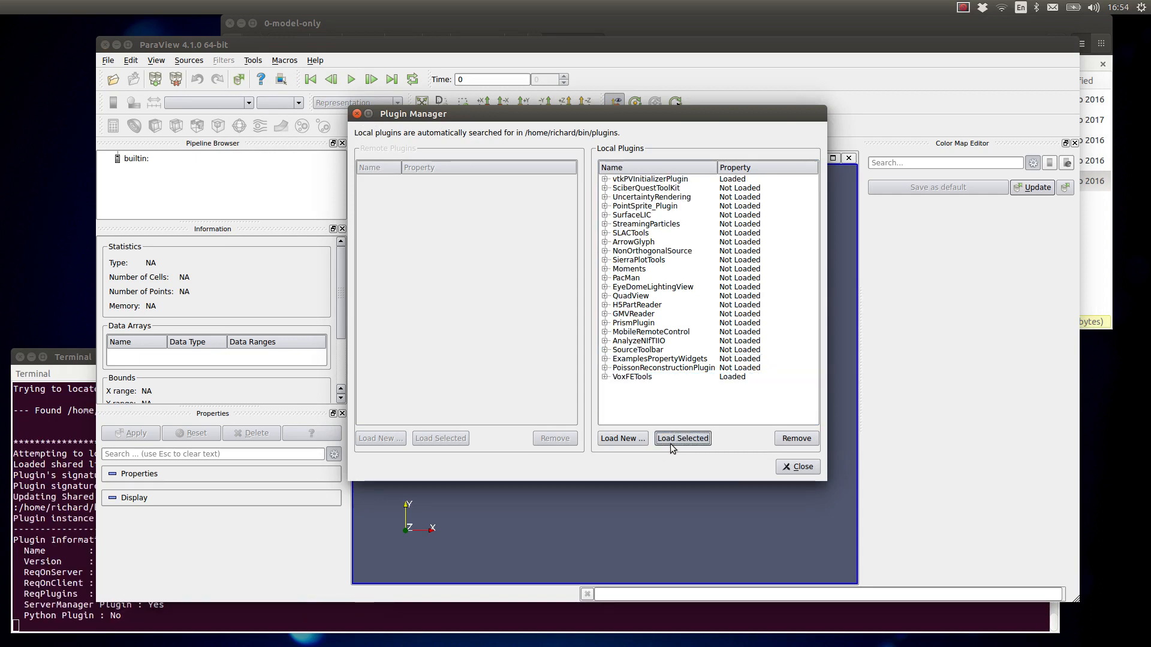
{"action": "left_click", "coordinate": [799, 467]}
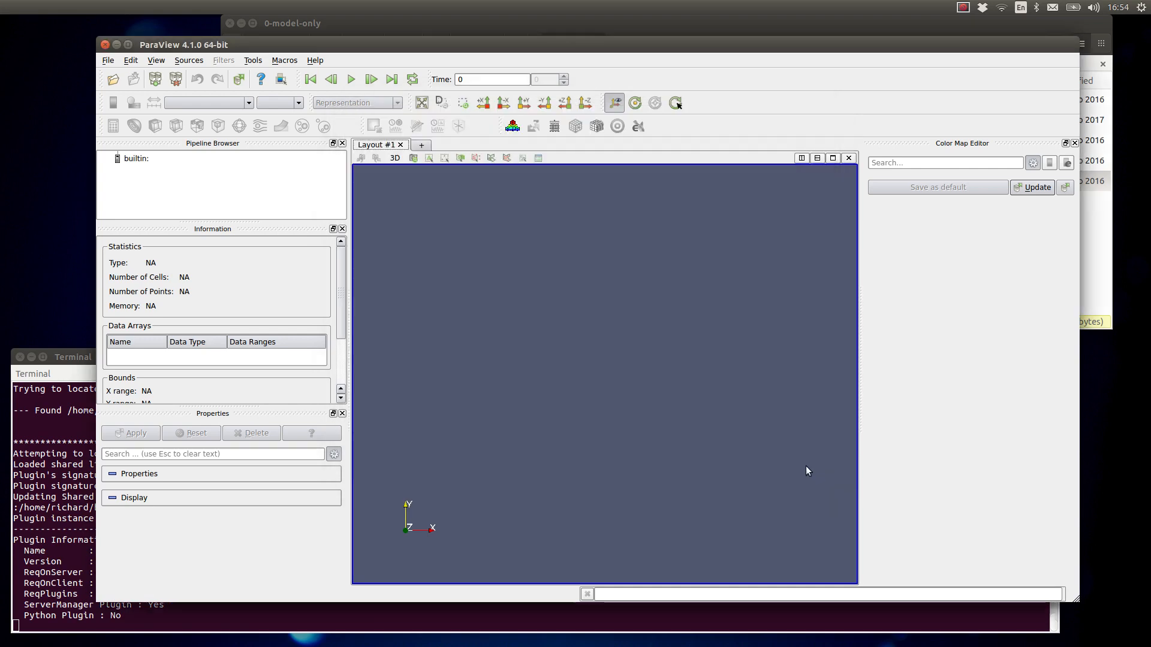
Start browsing for a VoxFE mesh file and copy the 0-model-only folder's path from the file manager by way of the terminal.
{"action": "left_click", "coordinate": [512, 127]}
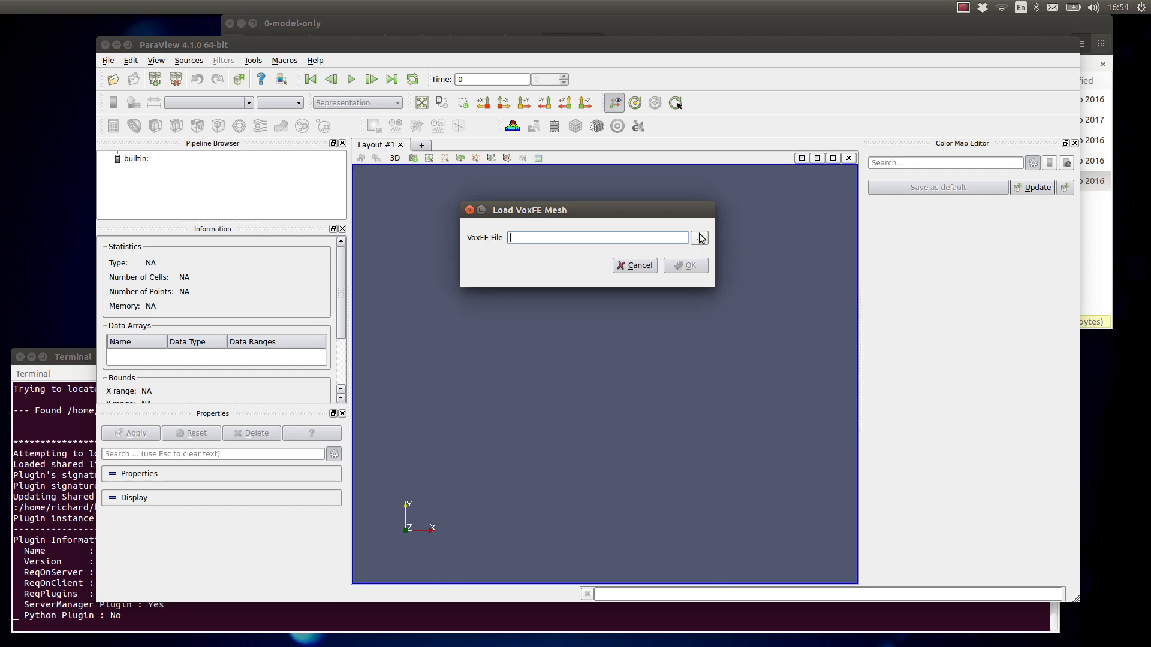
{"action": "left_click", "coordinate": [699, 237]}
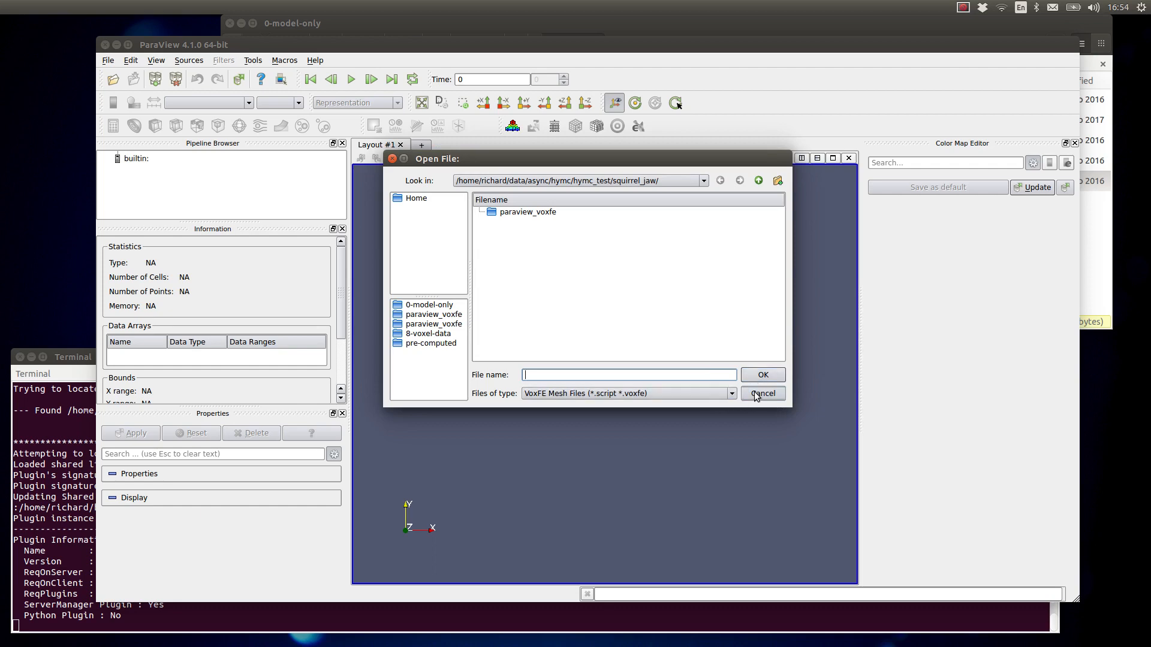
{"action": "left_click", "coordinate": [667, 20]}
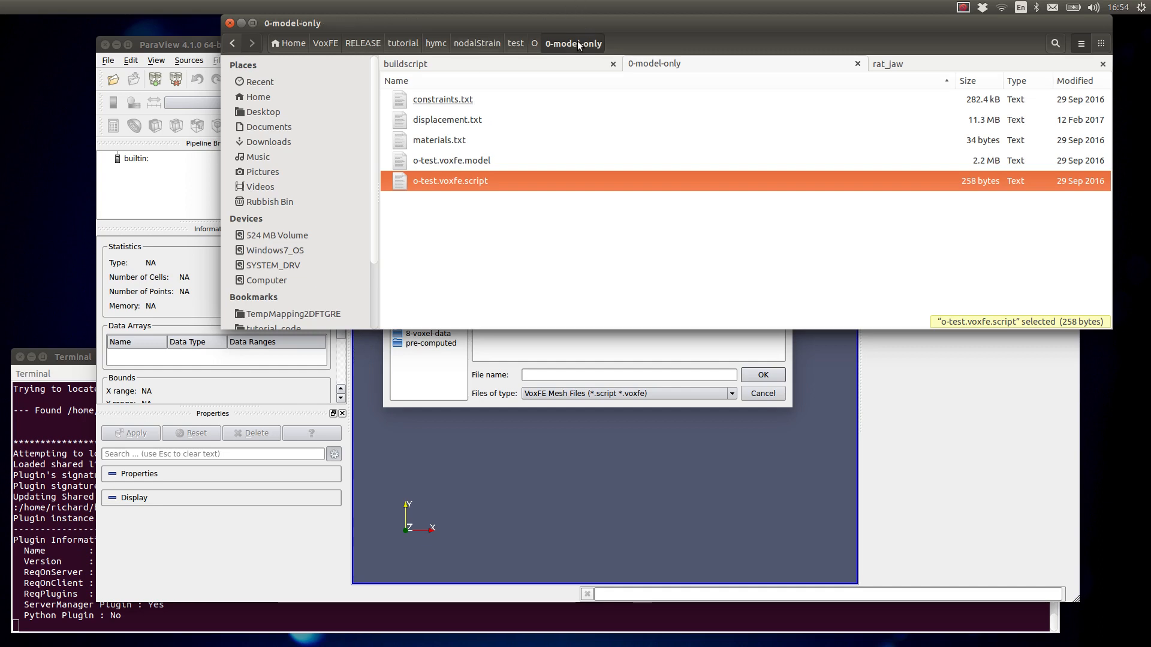
{"action": "left_click_drag", "start_coordinate": [579, 45], "coordinate": [51, 514]}
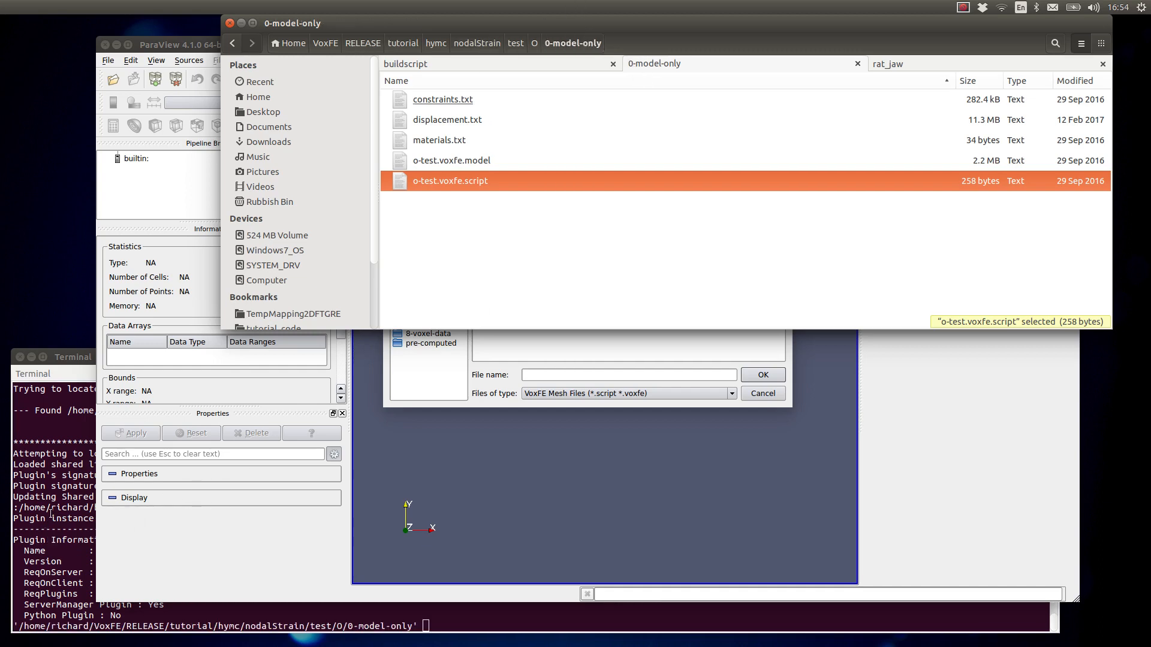
{"action": "left_click", "coordinate": [51, 514]}
{"action": "left_click_drag", "start_coordinate": [18, 626], "coordinate": [414, 628]}
{"action": "right_click", "coordinate": [414, 627]}
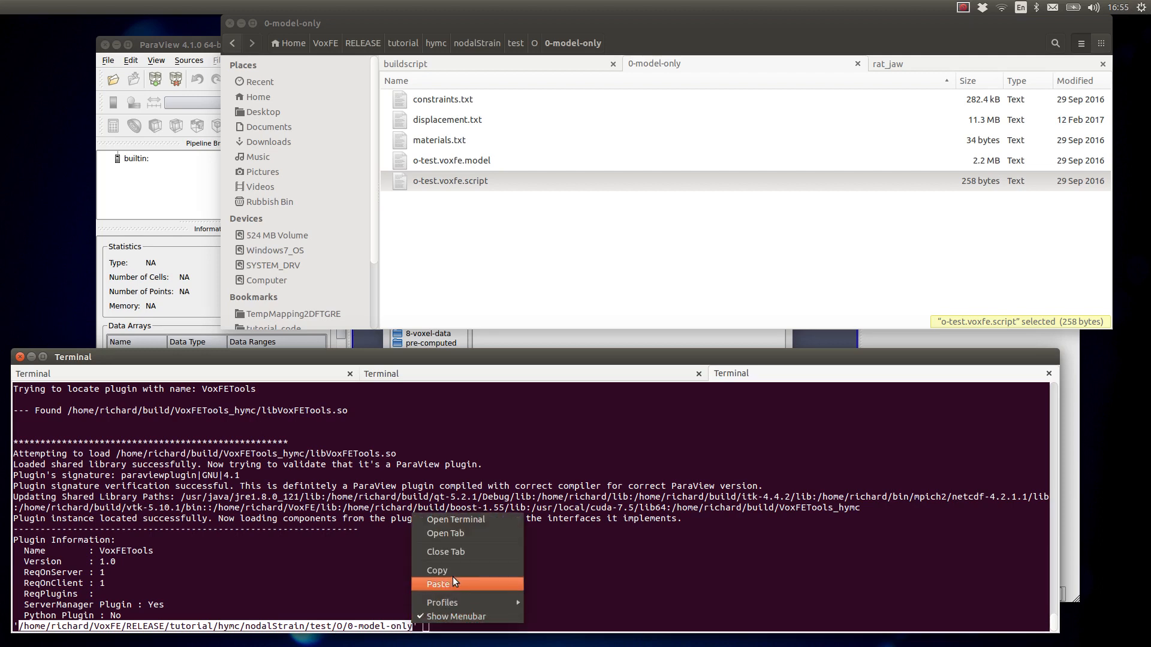
{"action": "left_click", "coordinate": [455, 570]}
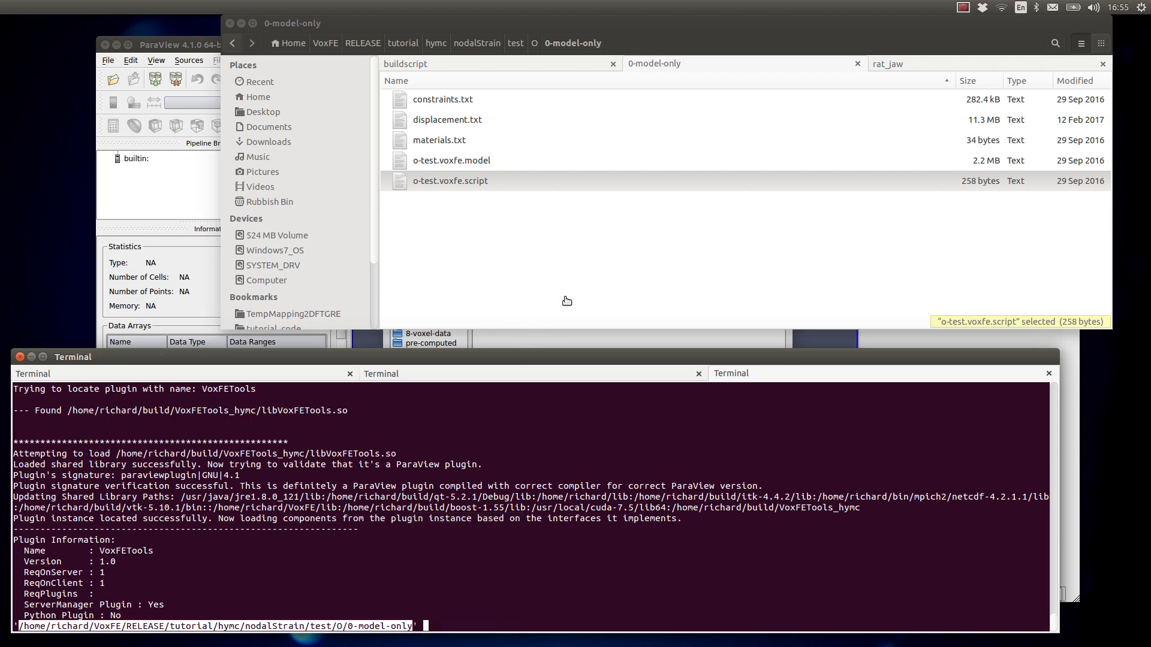
Switch back to ParaView's file dialog and go to the copied nodalStrain/test/O/0-model-only folder path.
{"action": "left_click", "coordinate": [563, 338]}
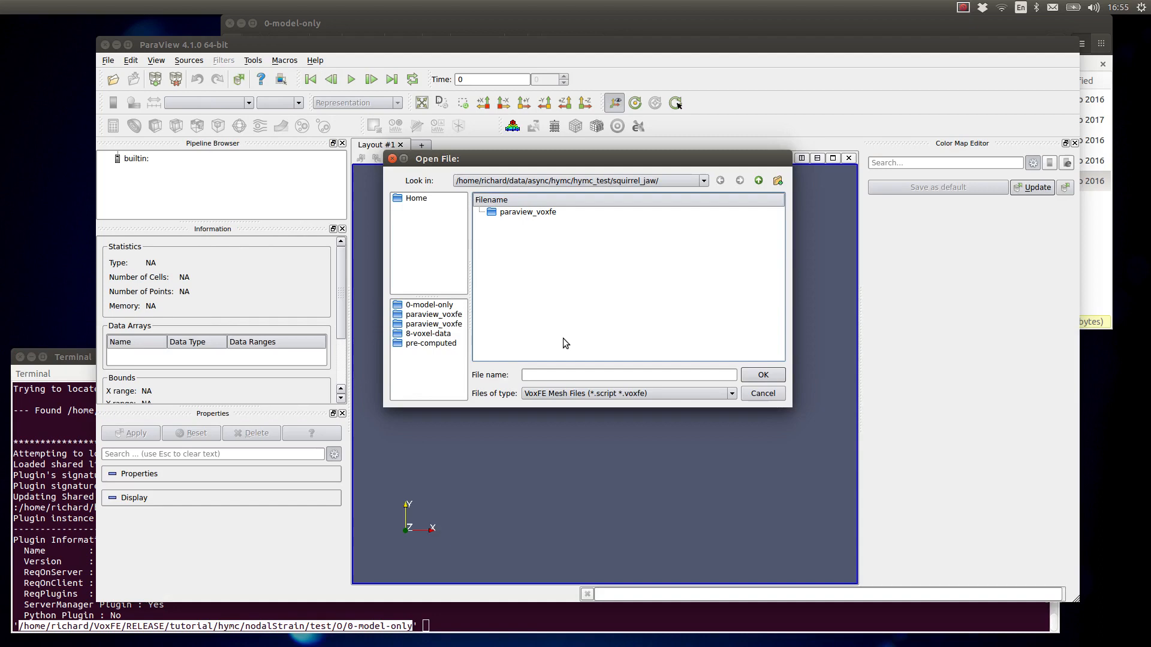
{"action": "right_click", "coordinate": [579, 376]}
{"action": "left_click", "coordinate": [606, 433]}
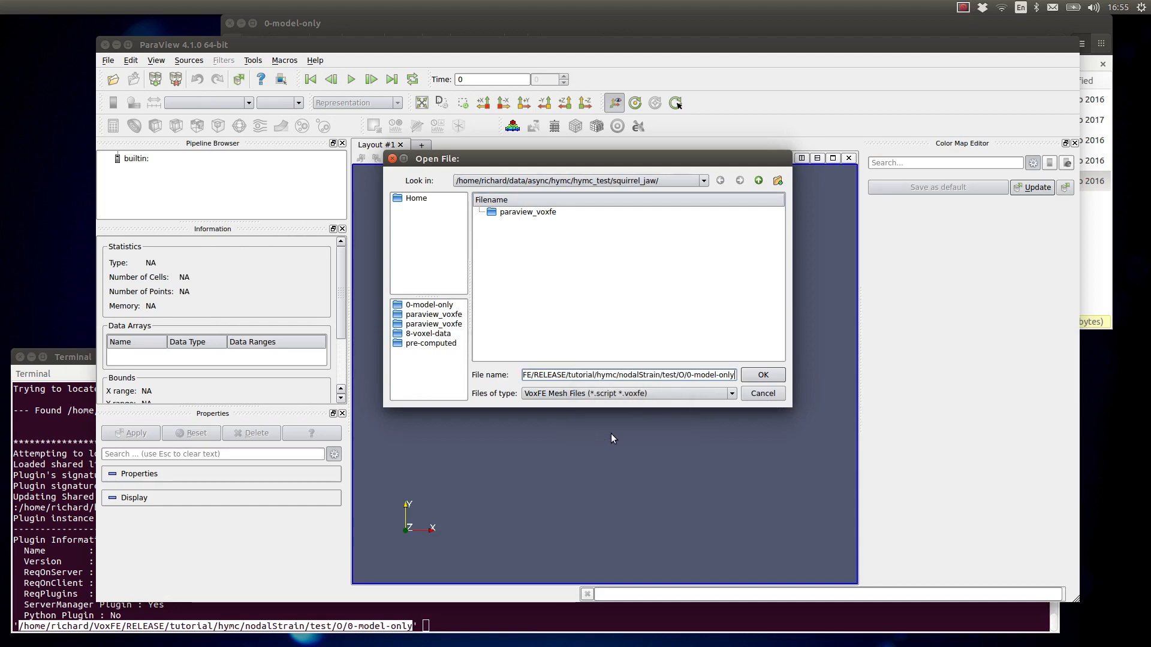
{"action": "type", "text": "/"}
{"action": "key", "text": "Return"}
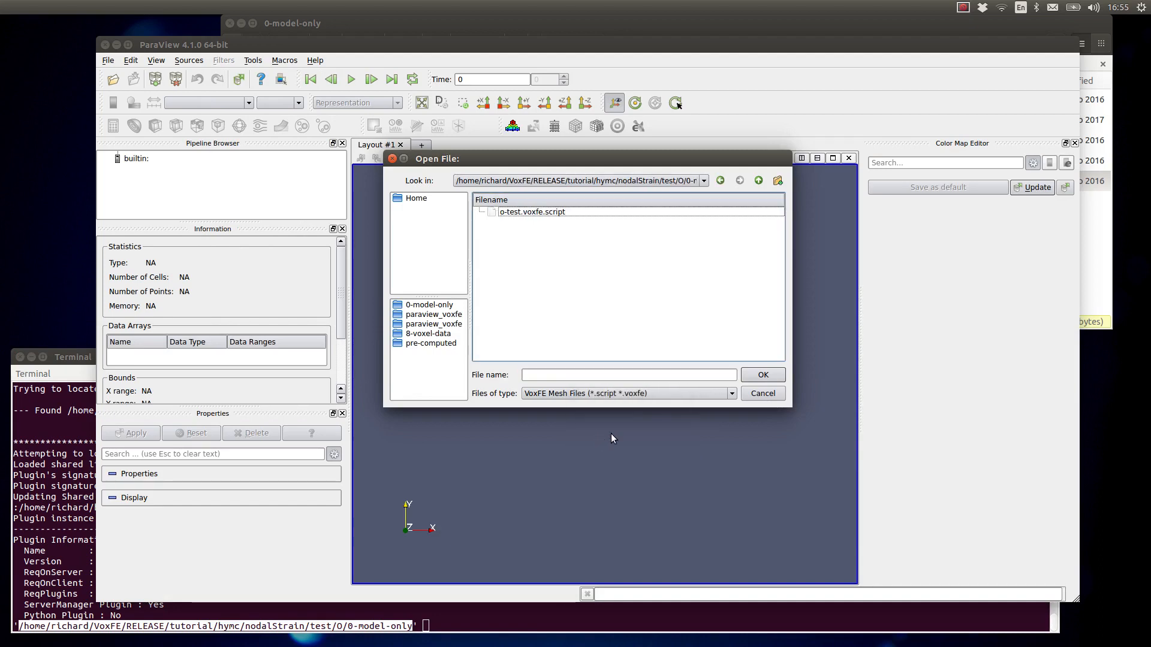
Load the o-test.voxfe.script mesh as a Script/Model type and apply it to display the model.
{"action": "left_click", "coordinate": [564, 213]}
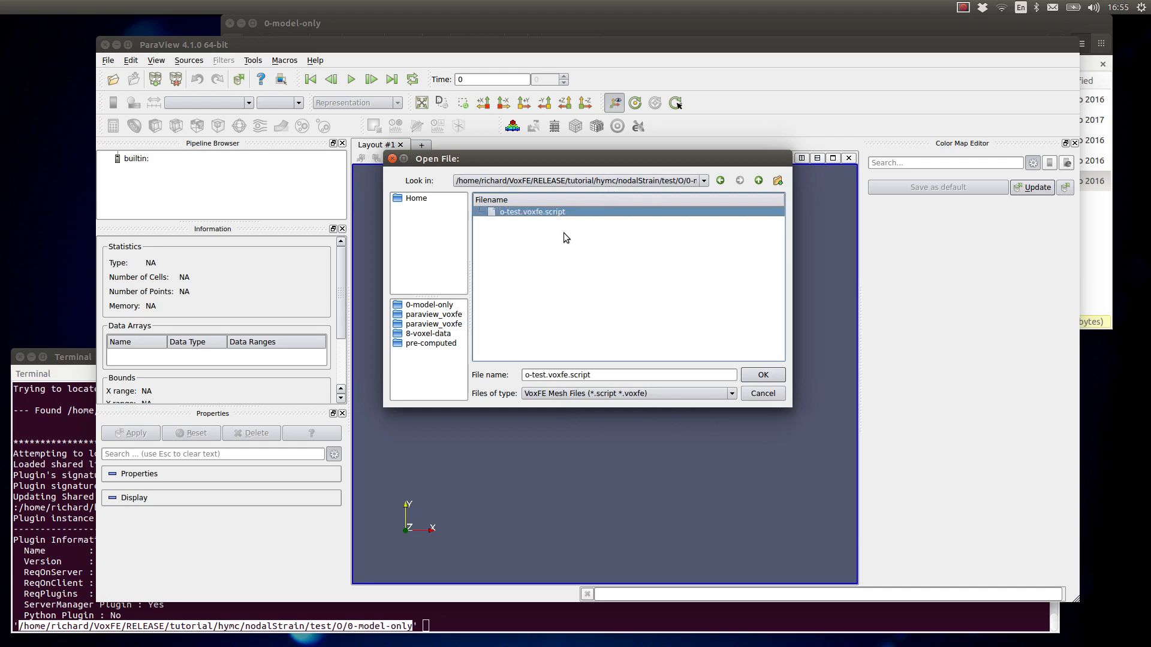
{"action": "left_click", "coordinate": [762, 374]}
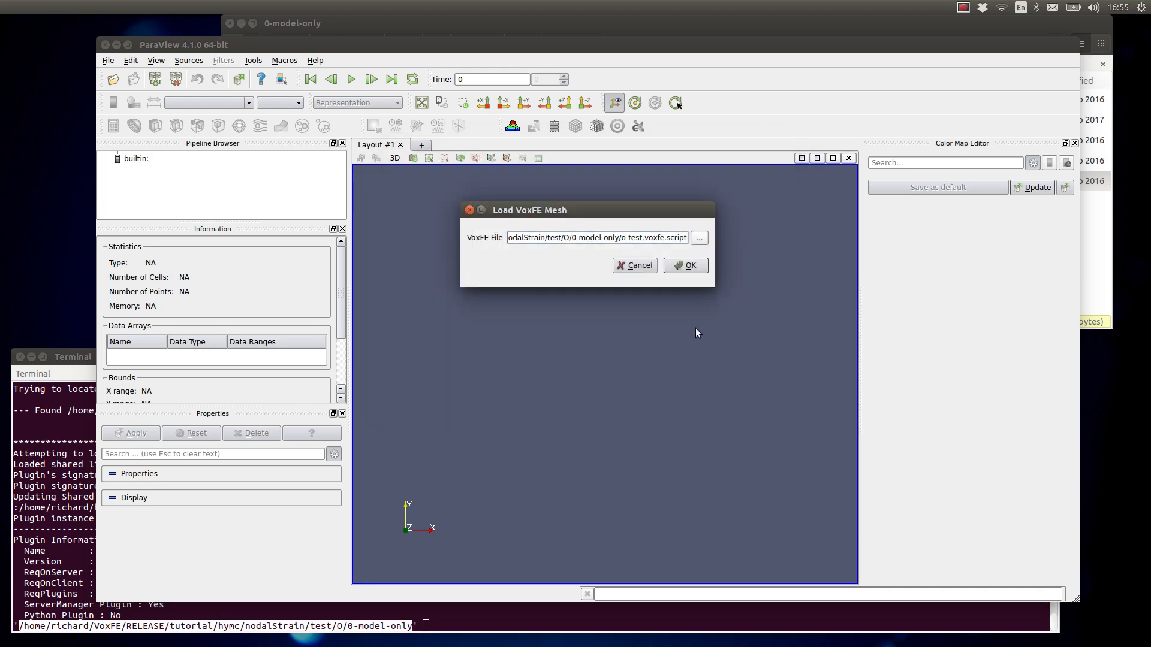
{"action": "left_click", "coordinate": [691, 266]}
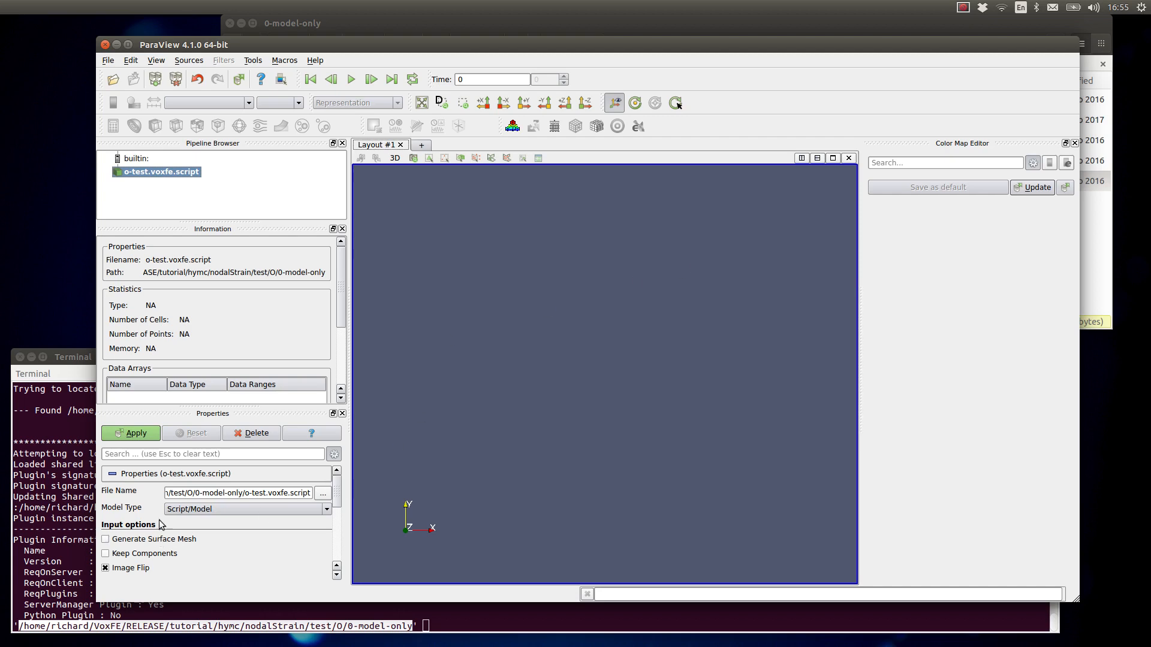
{"action": "left_click", "coordinate": [131, 437]}
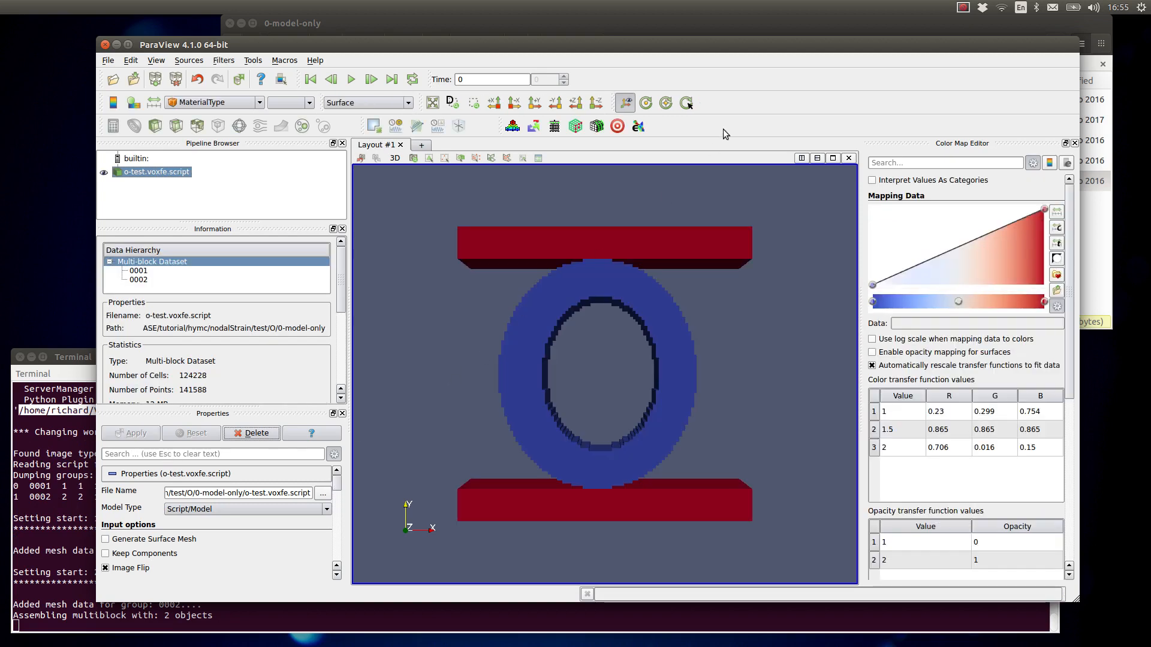
Load displacement.txt as the strain file for the mesh and apply the add-strain filter with Petsc solver output.
{"action": "left_click", "coordinate": [637, 125]}
{"action": "left_click", "coordinate": [697, 237]}
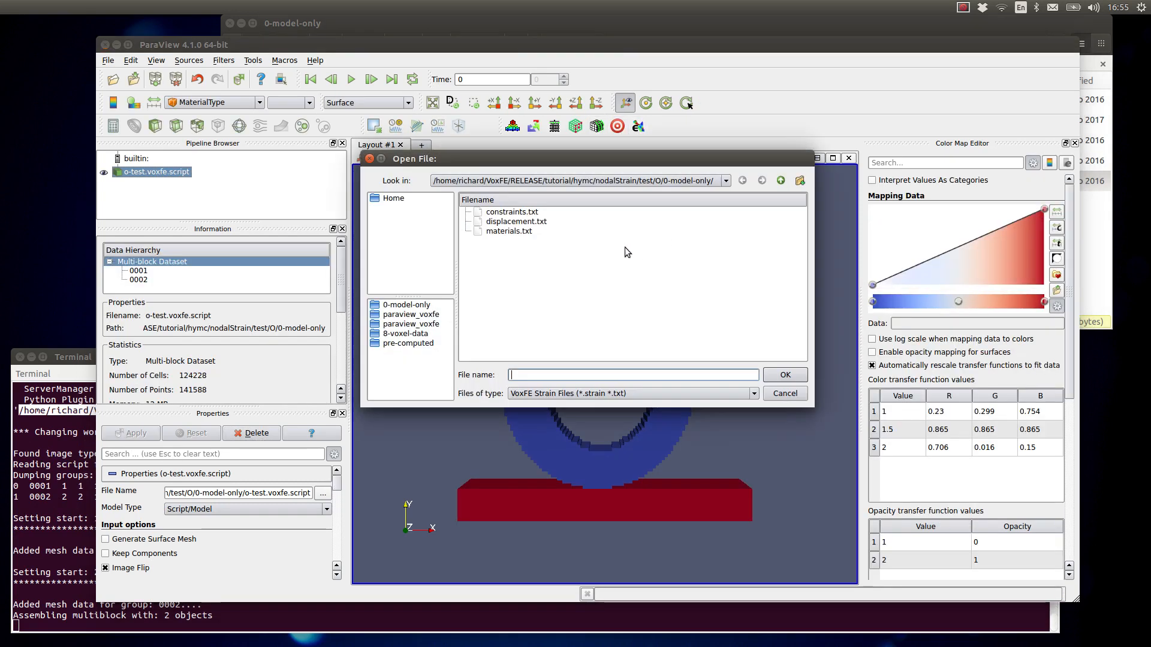
{"action": "left_click", "coordinate": [539, 221]}
{"action": "left_click", "coordinate": [769, 377]}
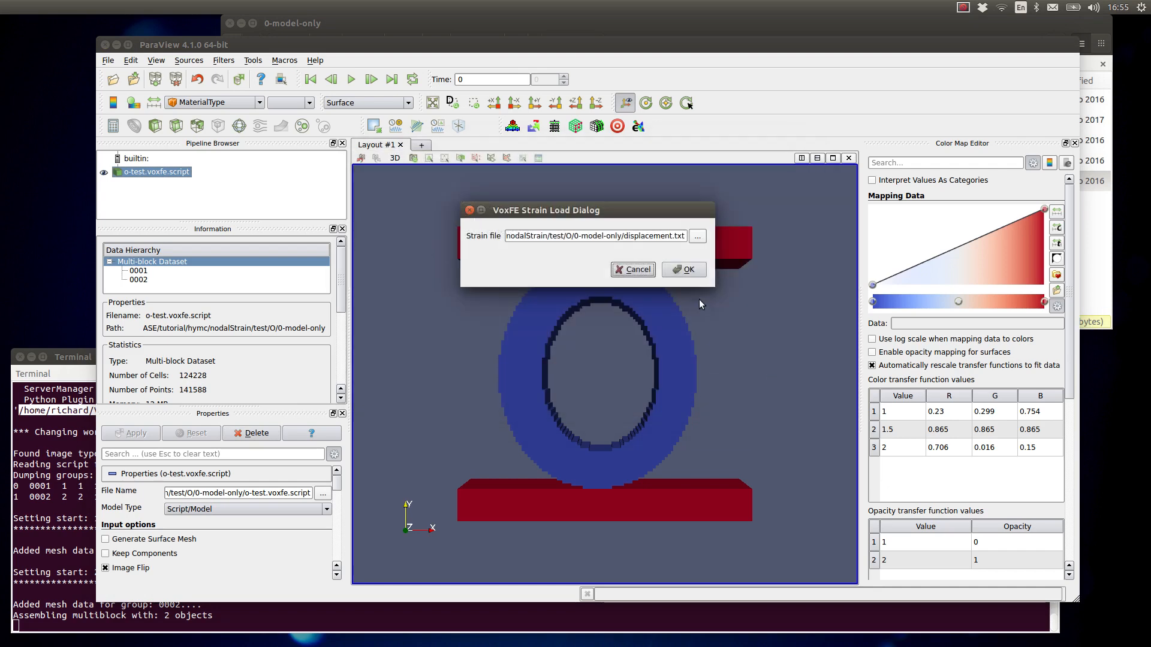
{"action": "left_click", "coordinate": [684, 270]}
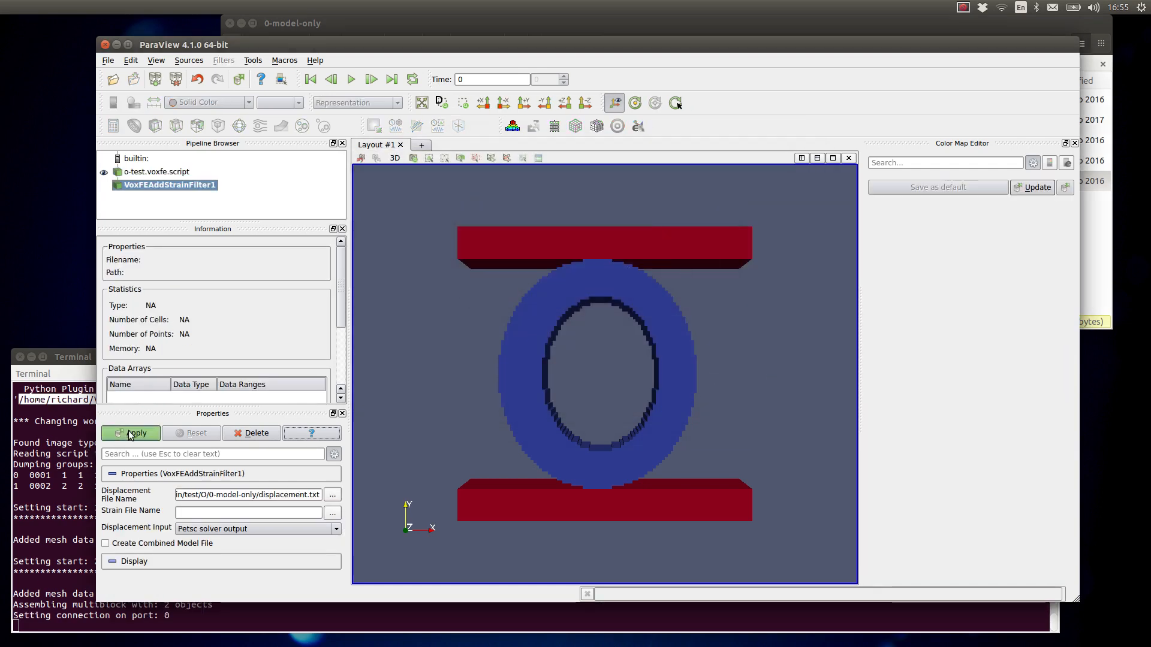
{"action": "left_click", "coordinate": [130, 433]}
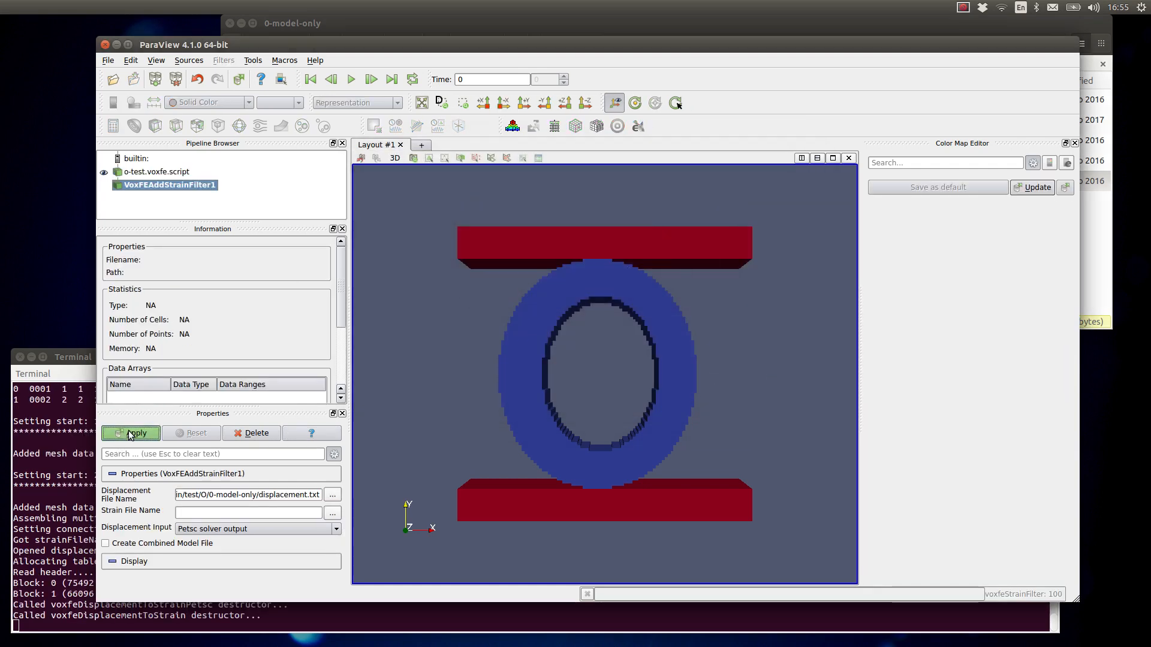
Colour the strain-filtered model by the P1 array.
{"action": "left_click_drag", "start_coordinate": [645, 398], "coordinate": [623, 413]}
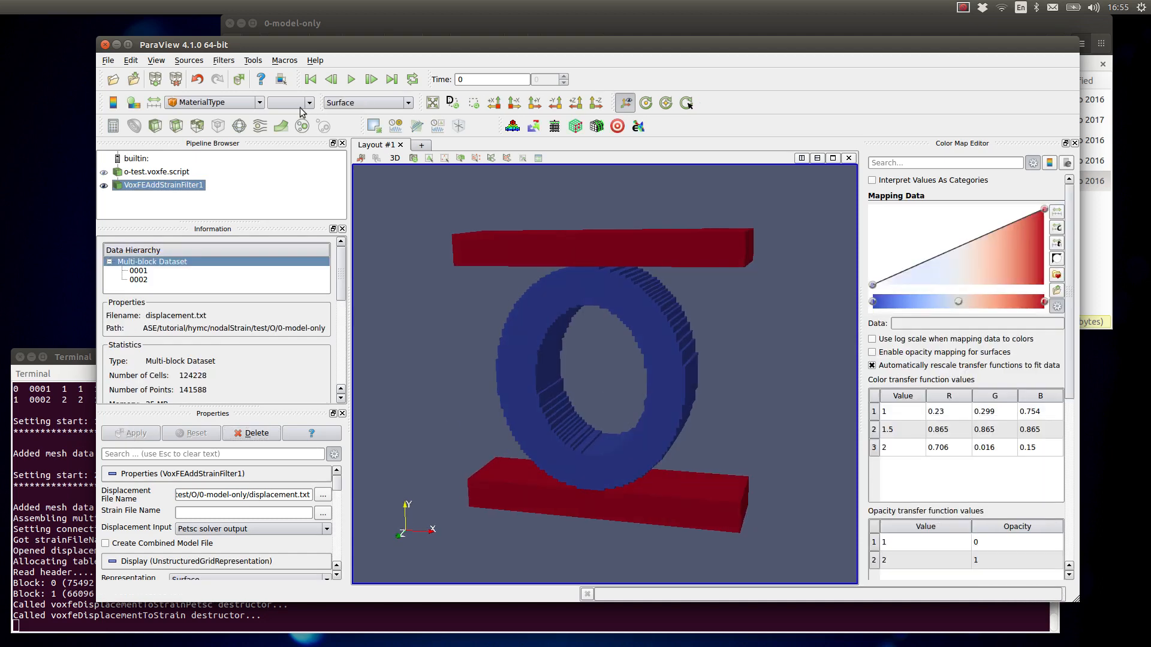
{"action": "left_click", "coordinate": [252, 106]}
{"action": "left_click", "coordinate": [236, 171]}
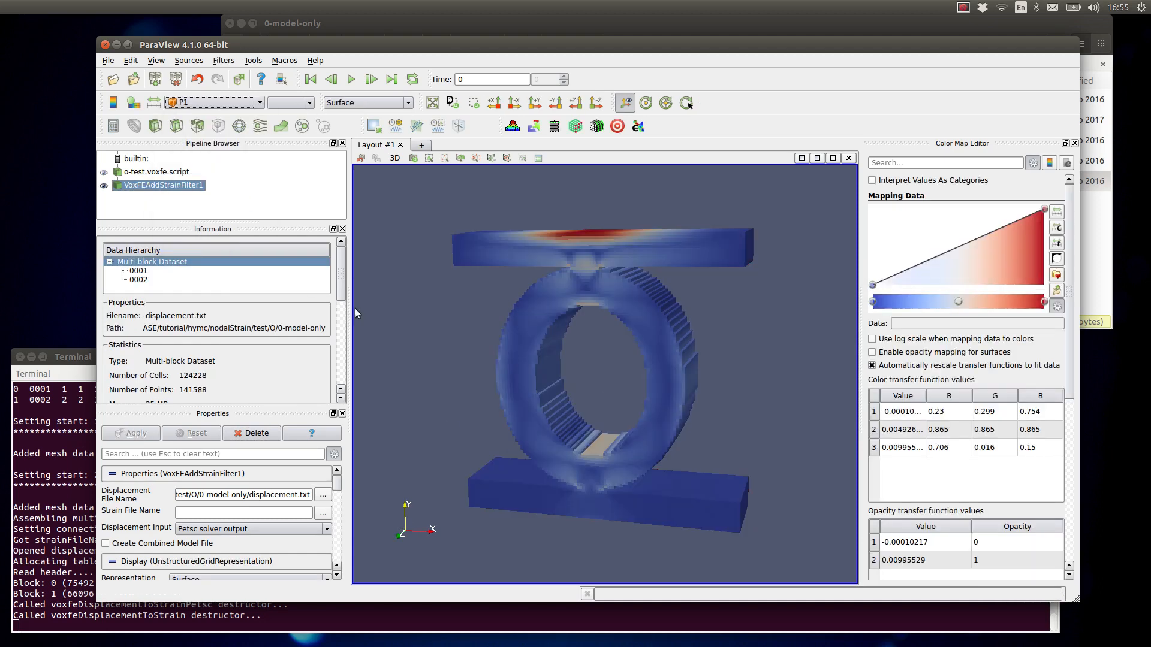
{"action": "left_click_drag", "start_coordinate": [354, 308], "coordinate": [426, 328]}
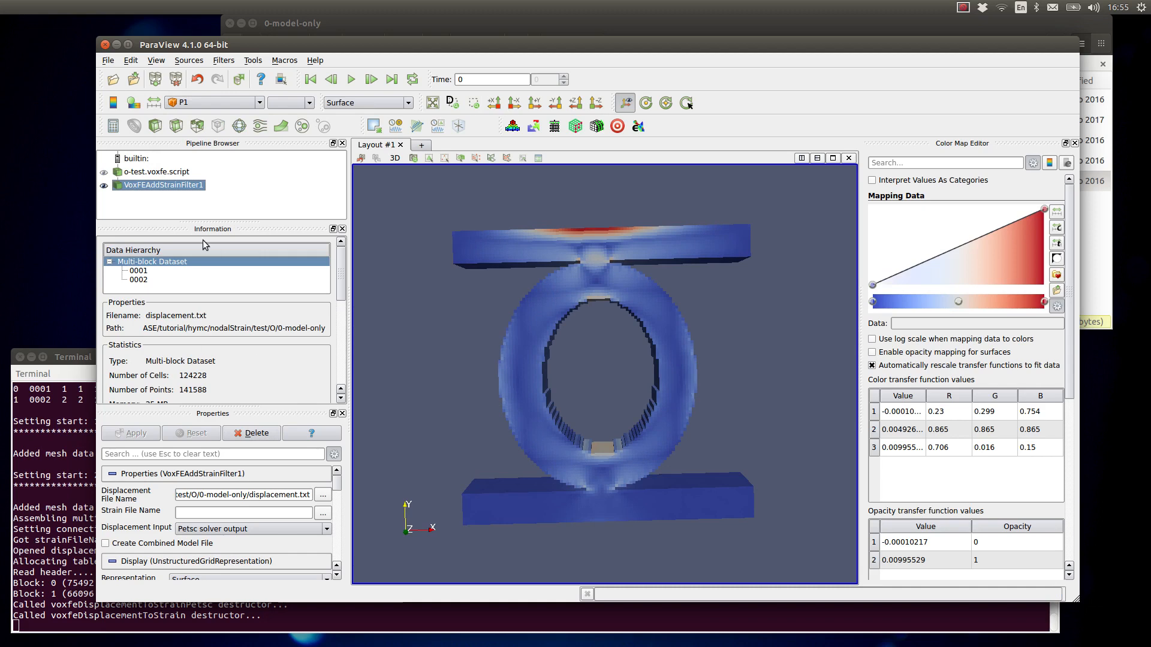
Apply a Warp By Vector filter to the strain result using Displacement vectors and a scale factor of 10.
{"action": "left_click", "coordinate": [281, 126]}
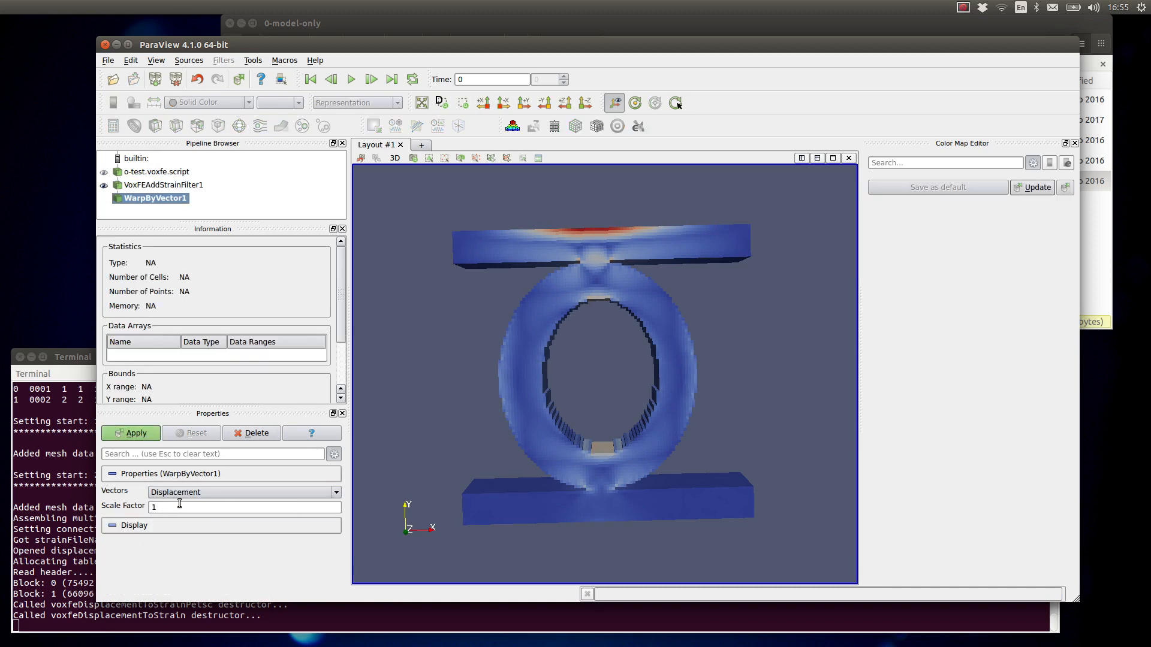
{"action": "left_click", "coordinate": [179, 507]}
{"action": "type", "text": "0"}
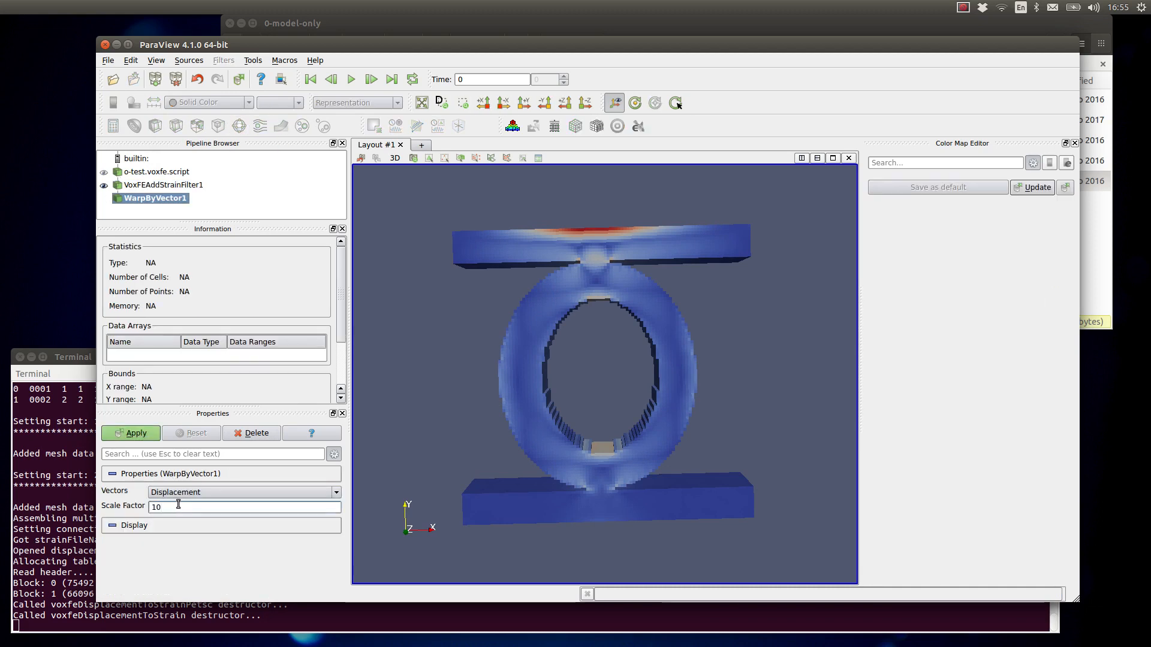
{"action": "left_click", "coordinate": [136, 433]}
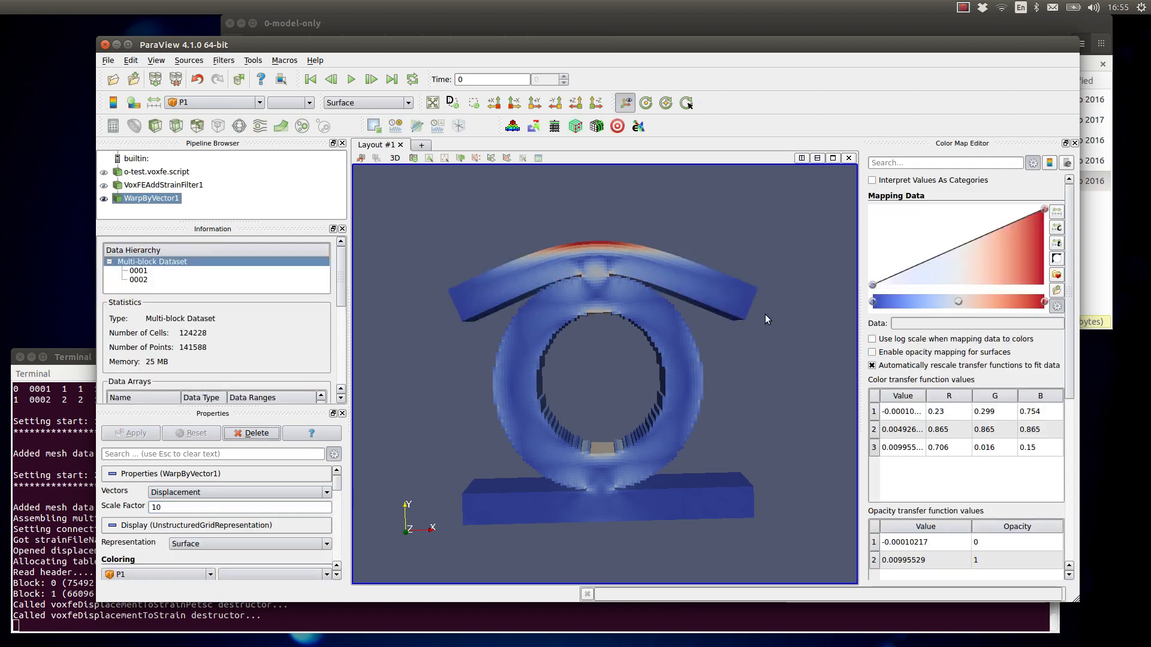
Examine the warped model from several angles and review its data arrays and bounds.
{"action": "left_click_drag", "start_coordinate": [735, 383], "coordinate": [697, 391]}
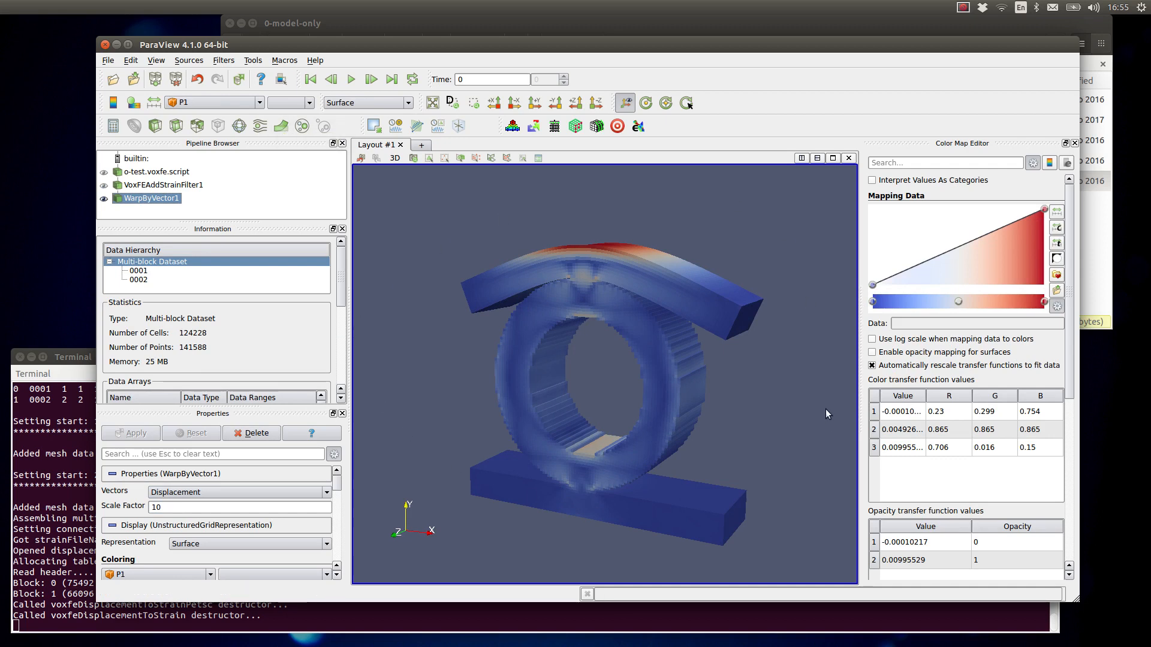
{"action": "left_click_drag", "start_coordinate": [776, 359], "coordinate": [785, 415]}
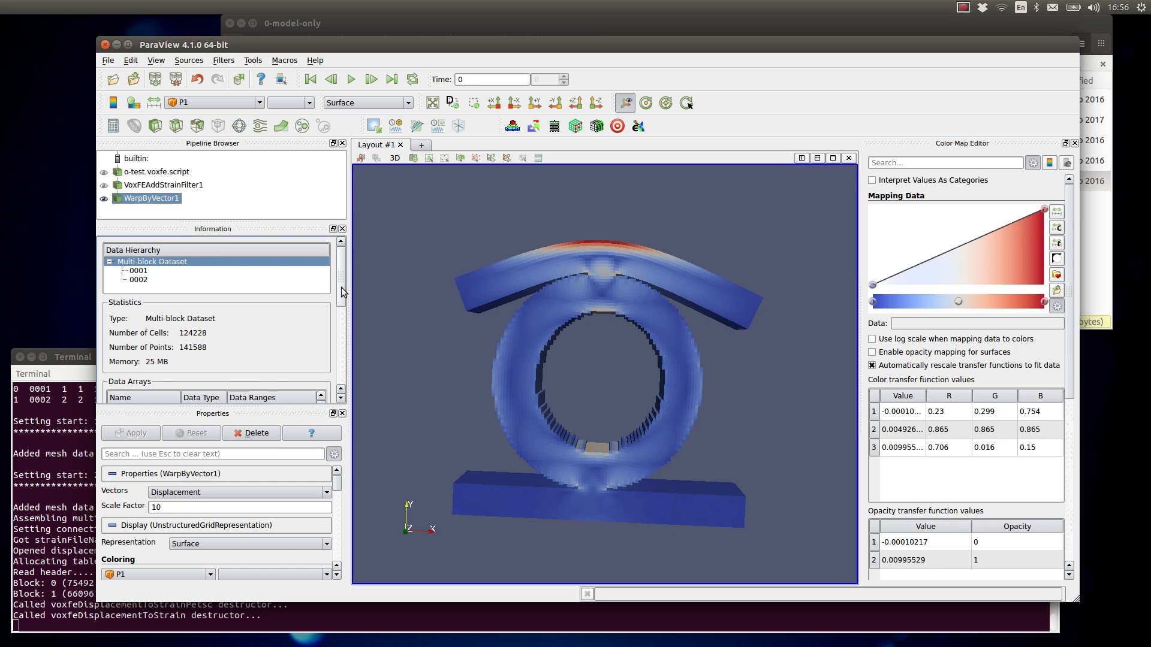
{"action": "left_click_drag", "start_coordinate": [343, 292], "coordinate": [345, 362]}
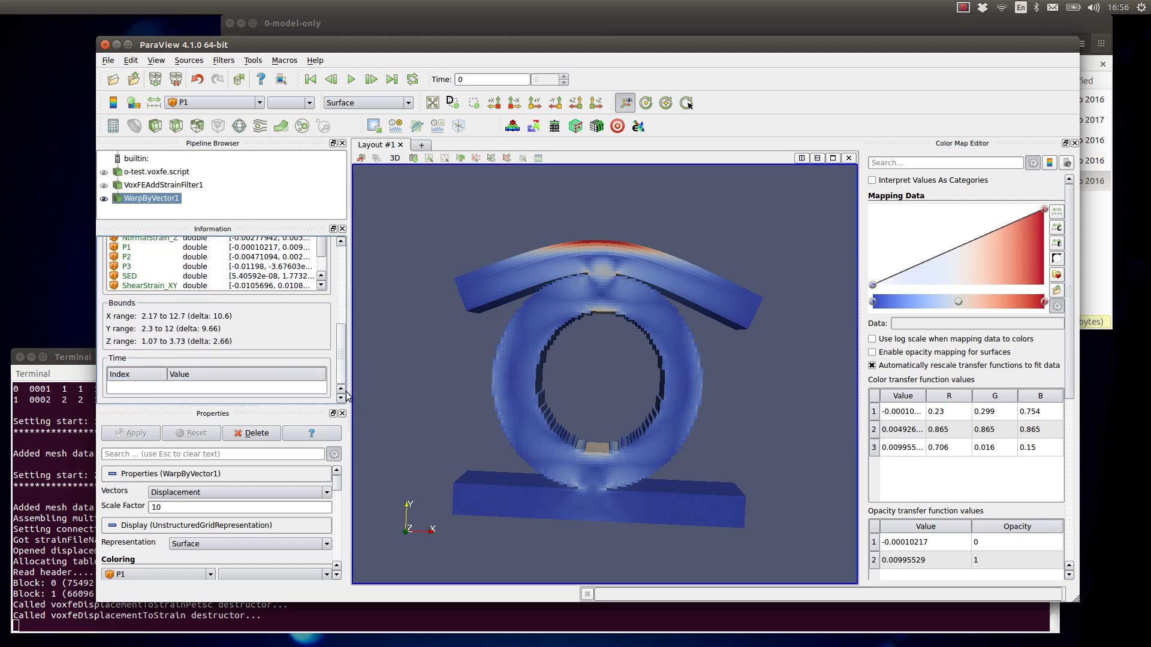
Delete the Warp By Vector filter and the add-strain filter, leaving only the o-test.voxfe.script model in the pipeline.
{"action": "scroll", "coordinate": [336, 499], "scroll_direction": "down", "scroll_amount": 2}
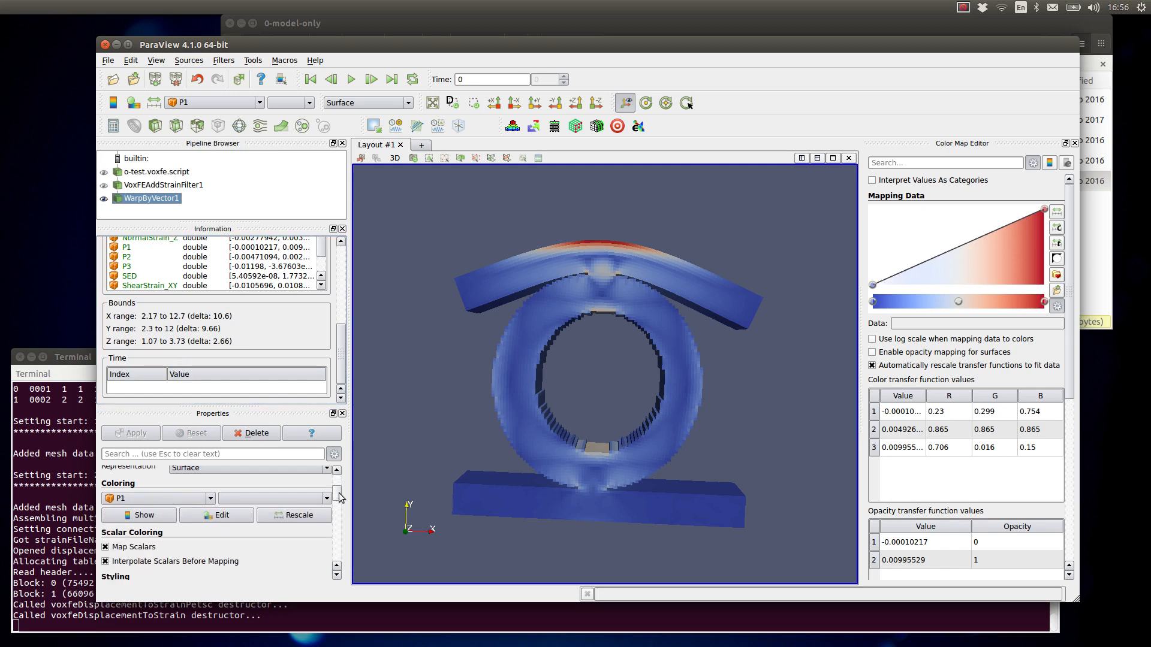
{"action": "mouse_move", "coordinate": [340, 498]}
{"action": "left_mouse_down"}
{"action": "mouse_move", "coordinate": [338, 556]}
{"action": "mouse_move", "coordinate": [339, 483]}
{"action": "left_mouse_up"}
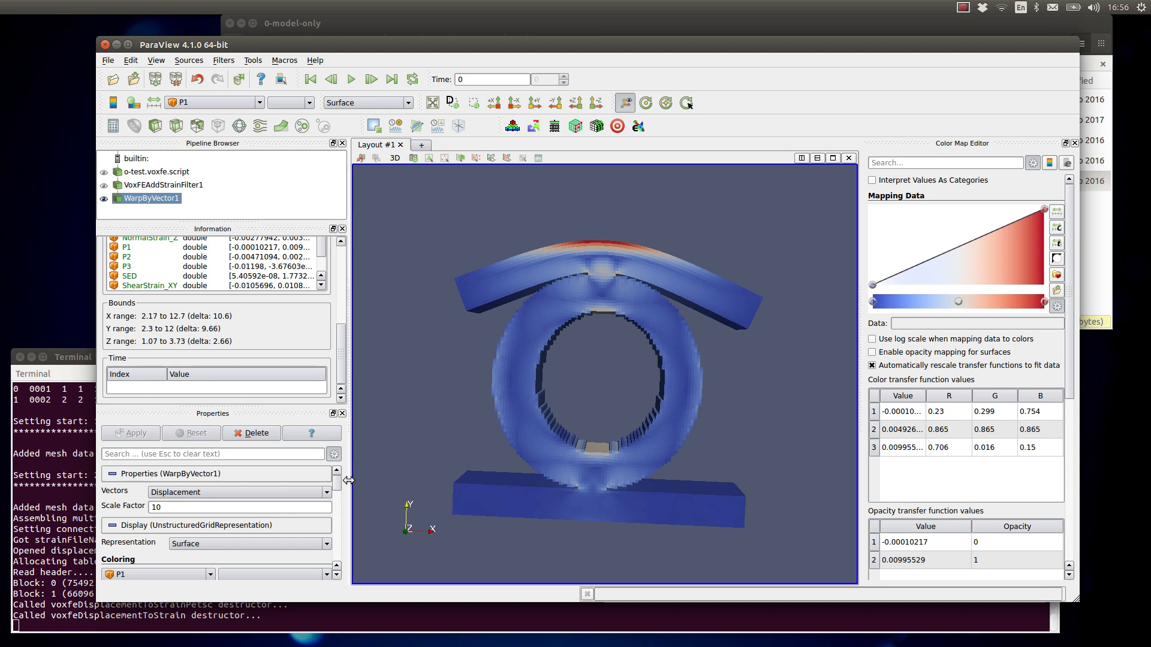
{"action": "left_click", "coordinate": [254, 437]}
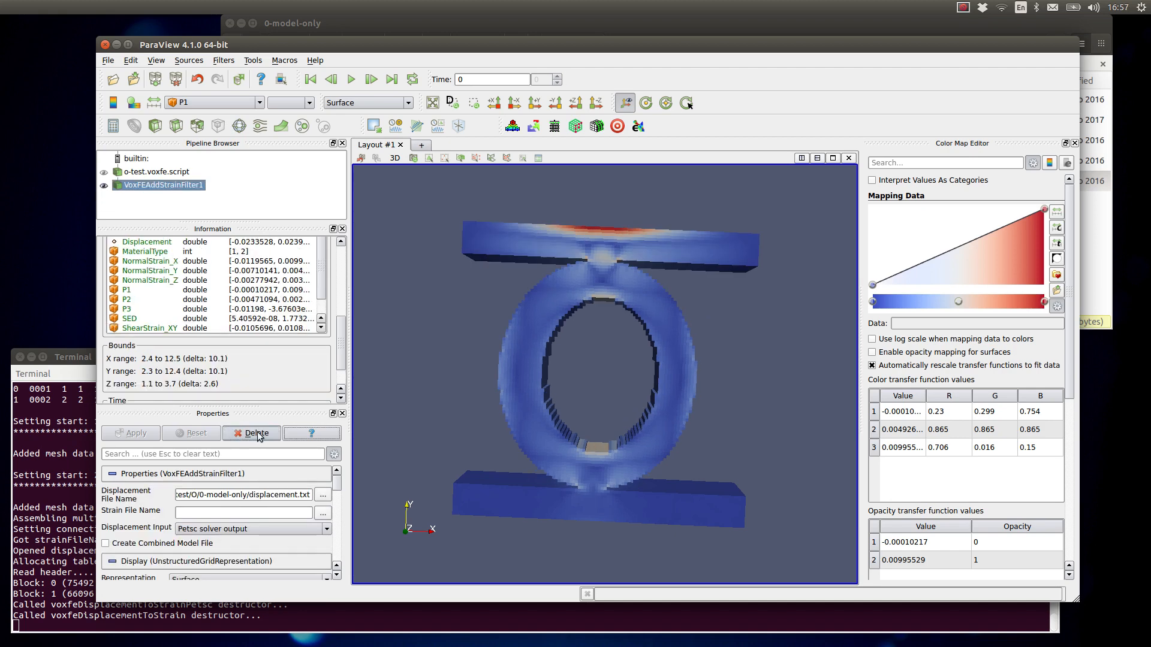
{"action": "left_click", "coordinate": [256, 434]}
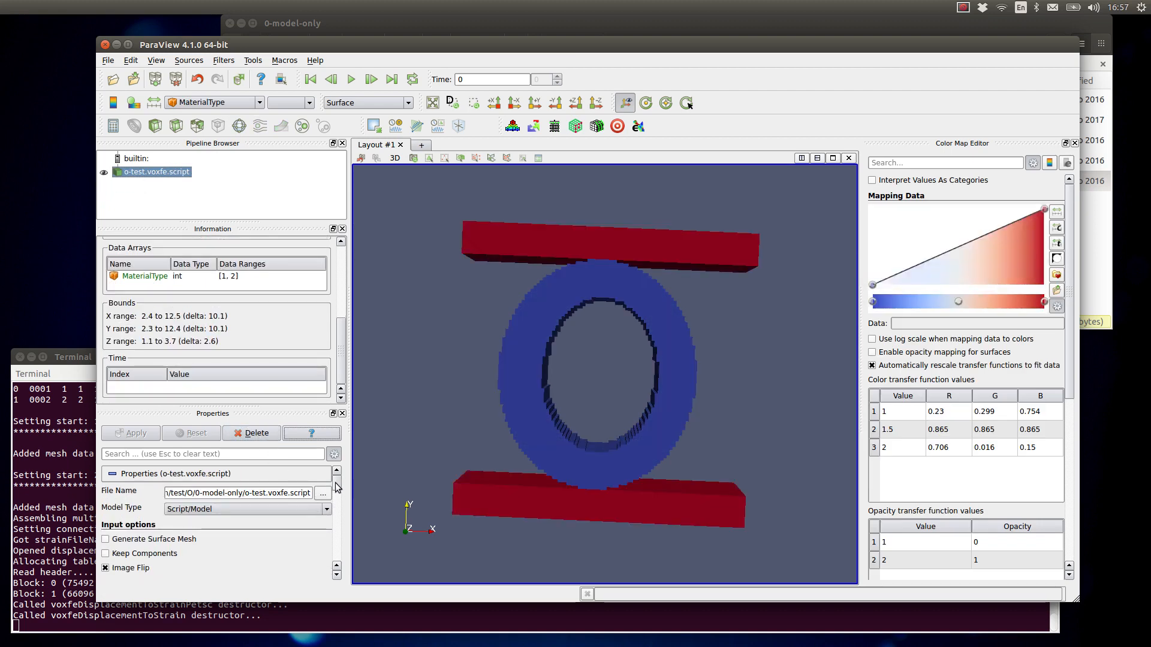
Enable Node Coordinates To File in the optional outputs of o-test.voxfe.script and apply the change.
{"action": "left_click_drag", "start_coordinate": [337, 487], "coordinate": [337, 494]}
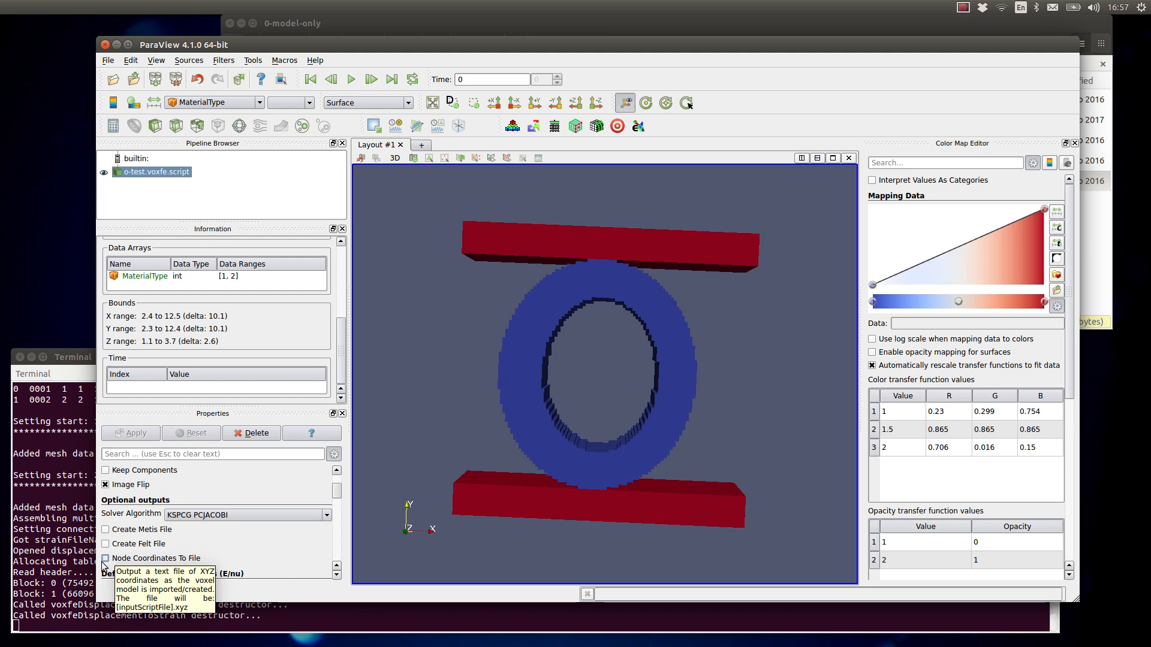
{"action": "left_click", "coordinate": [105, 559]}
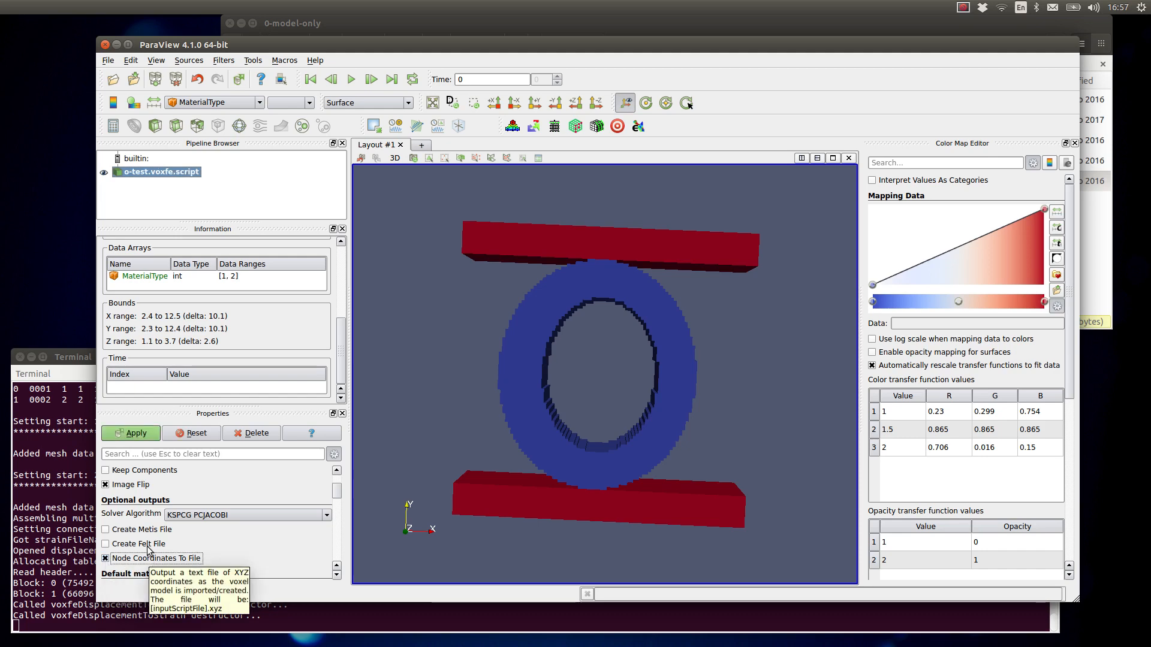
{"action": "left_click", "coordinate": [153, 436]}
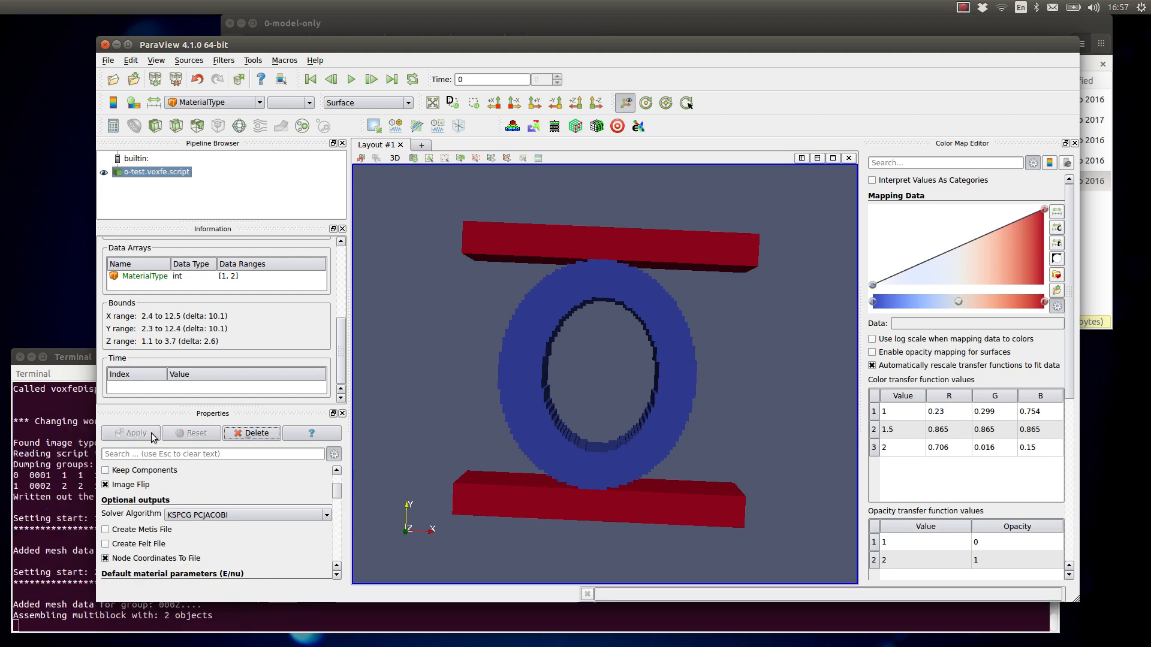
Check the terminal output, move the terminal out of the way and enlarge the ParaView window downwards and to the left.
{"action": "left_click", "coordinate": [47, 528]}
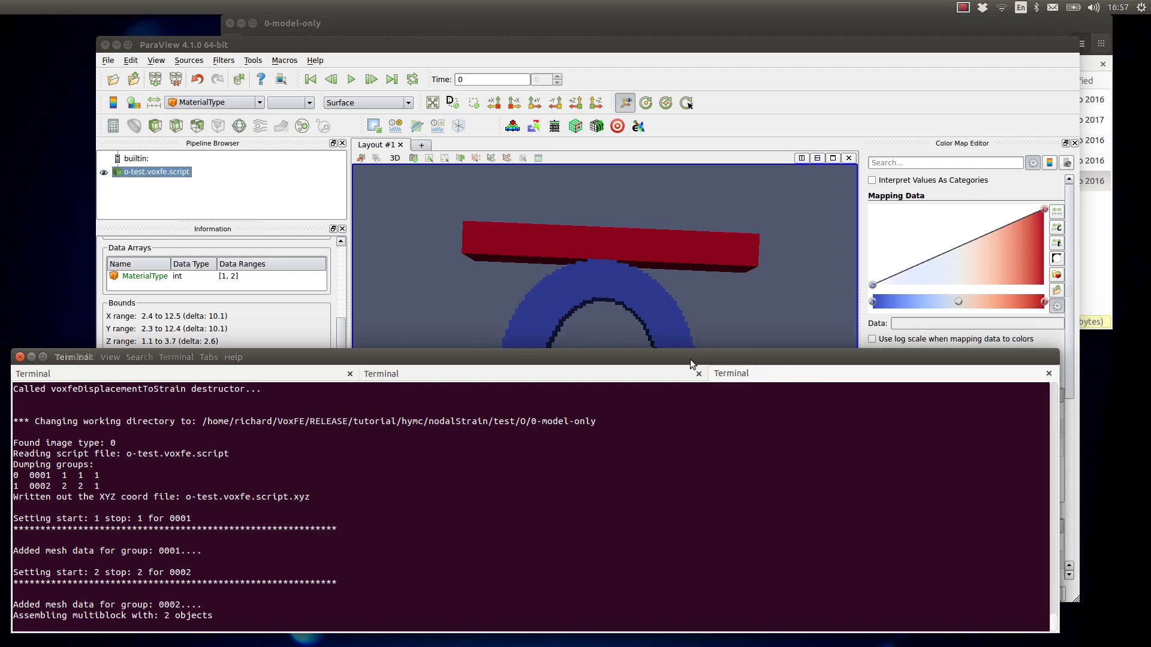
{"action": "left_click_drag", "start_coordinate": [749, 361], "coordinate": [0, 350]}
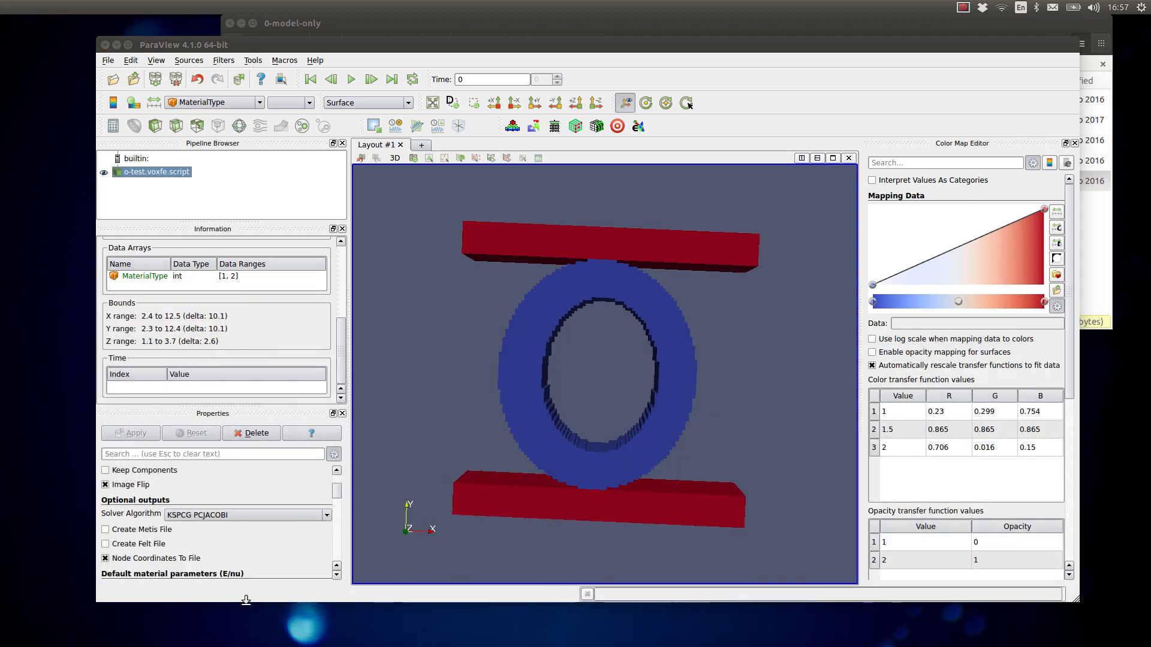
{"action": "left_click_drag", "start_coordinate": [246, 602], "coordinate": [239, 626]}
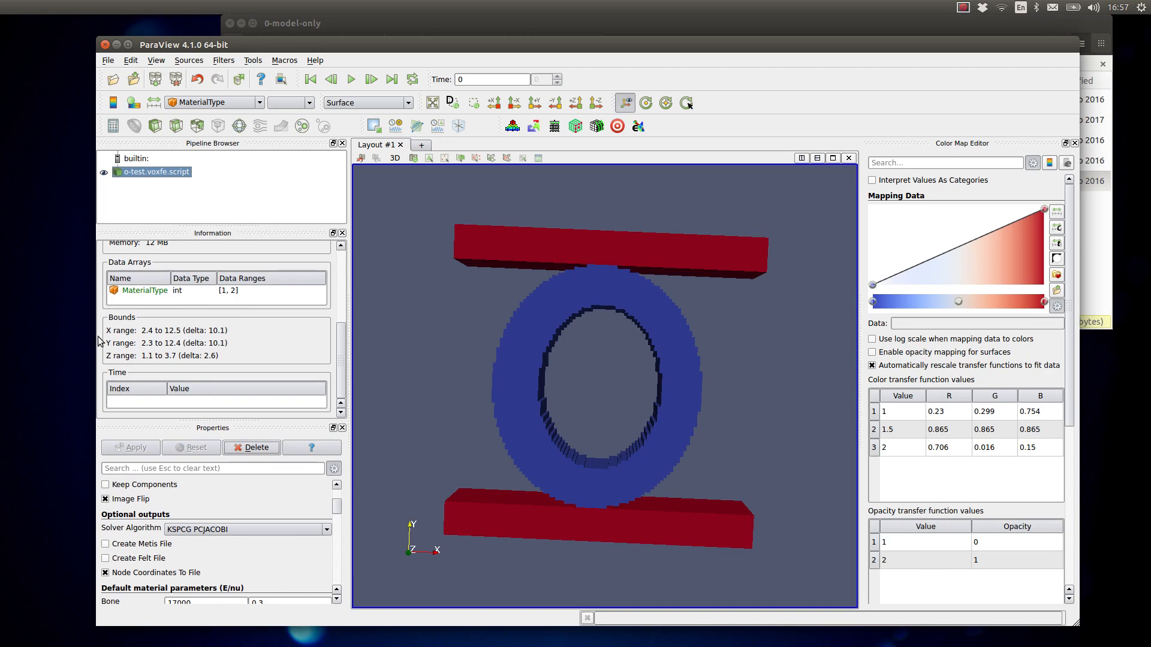
{"action": "left_click_drag", "start_coordinate": [98, 344], "coordinate": [32, 358]}
{"action": "left_click_drag", "start_coordinate": [400, 392], "coordinate": [388, 385]}
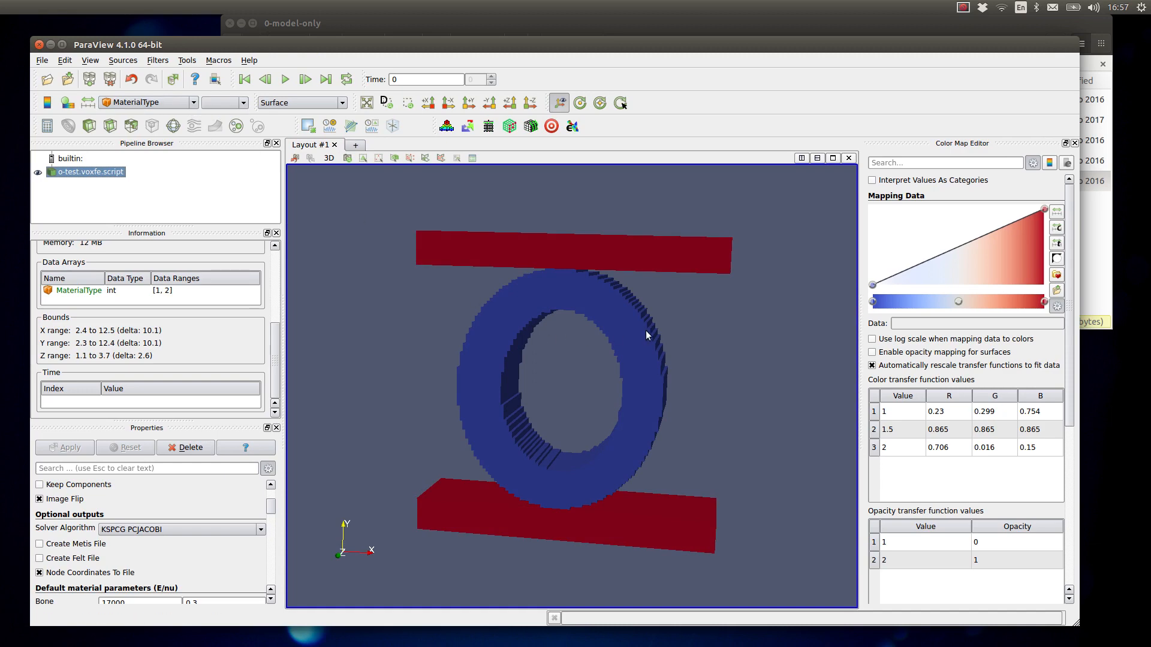
Open o-test.voxfe.script.xyz from the 0-model-only folder in KWrite, review its node coordinates and close it.
{"action": "left_click", "coordinate": [593, 25]}
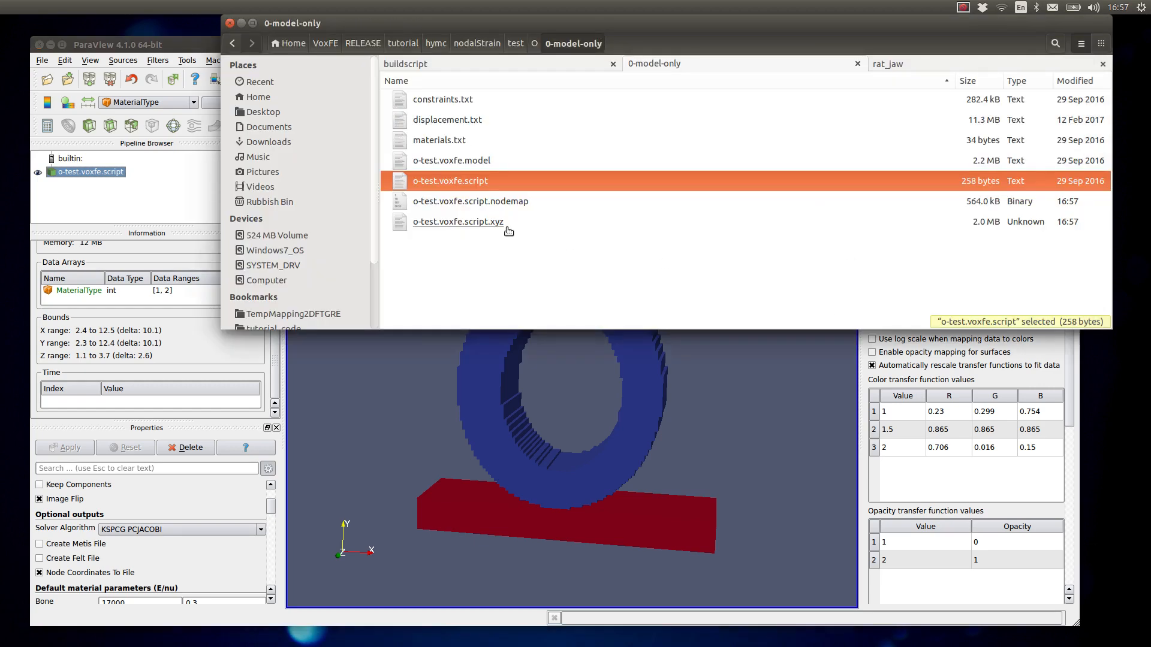
{"action": "right_click", "coordinate": [505, 227]}
{"action": "mouse_move", "coordinate": [528, 251]}
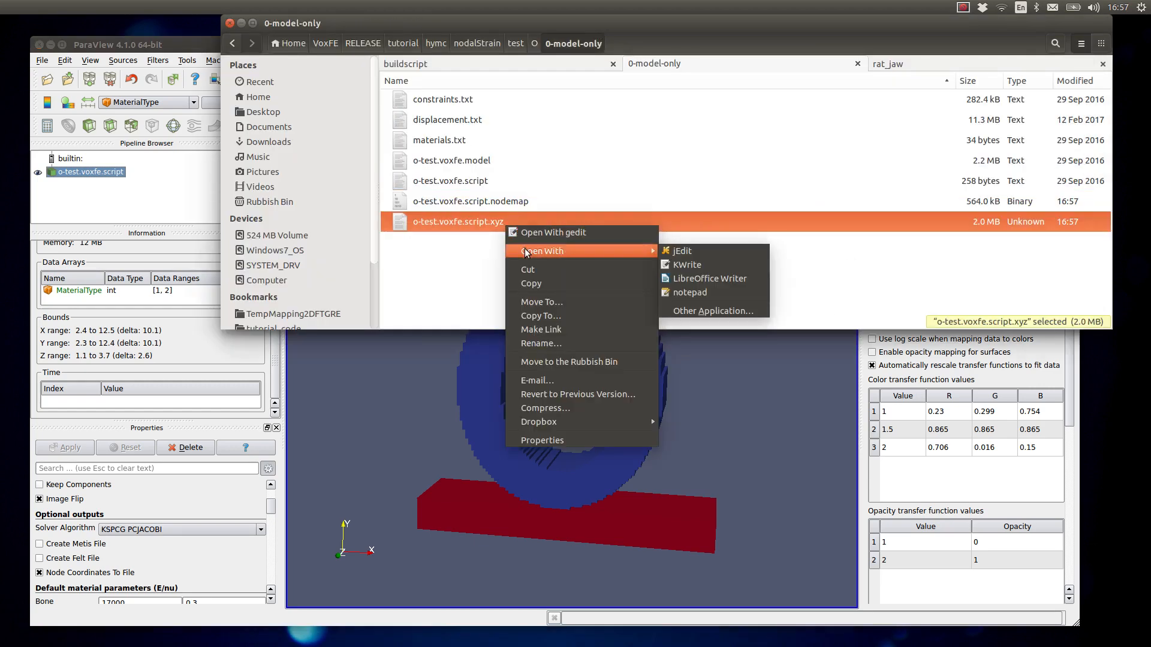
{"action": "left_click", "coordinate": [682, 265]}
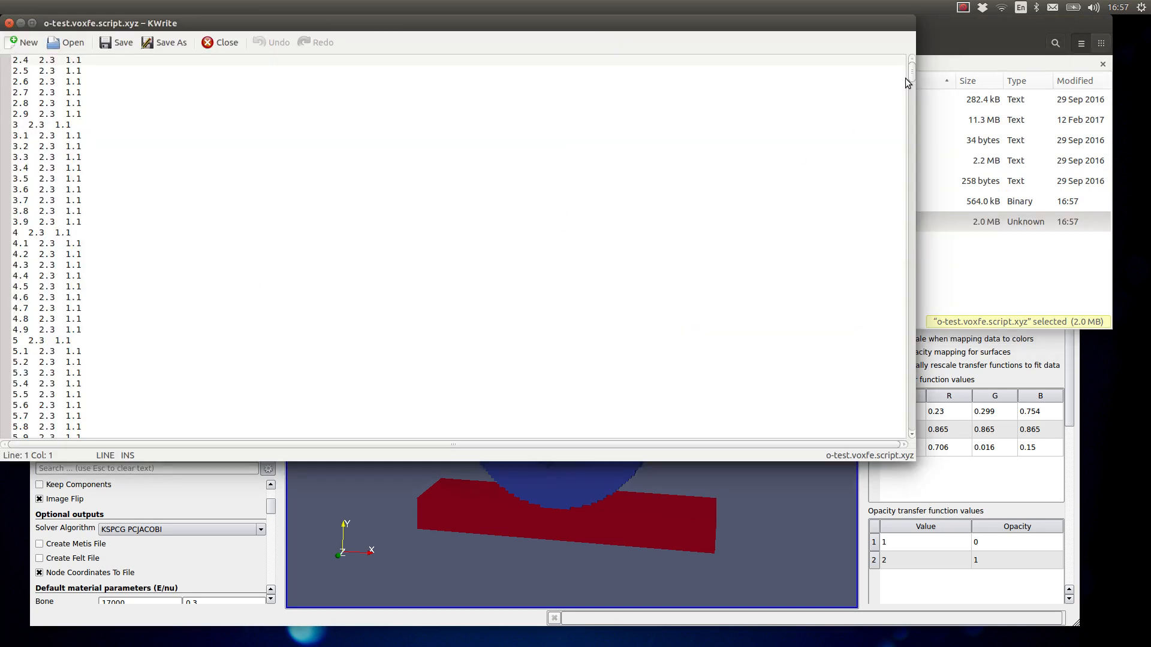
{"action": "left_click_drag", "start_coordinate": [912, 72], "coordinate": [869, 108]}
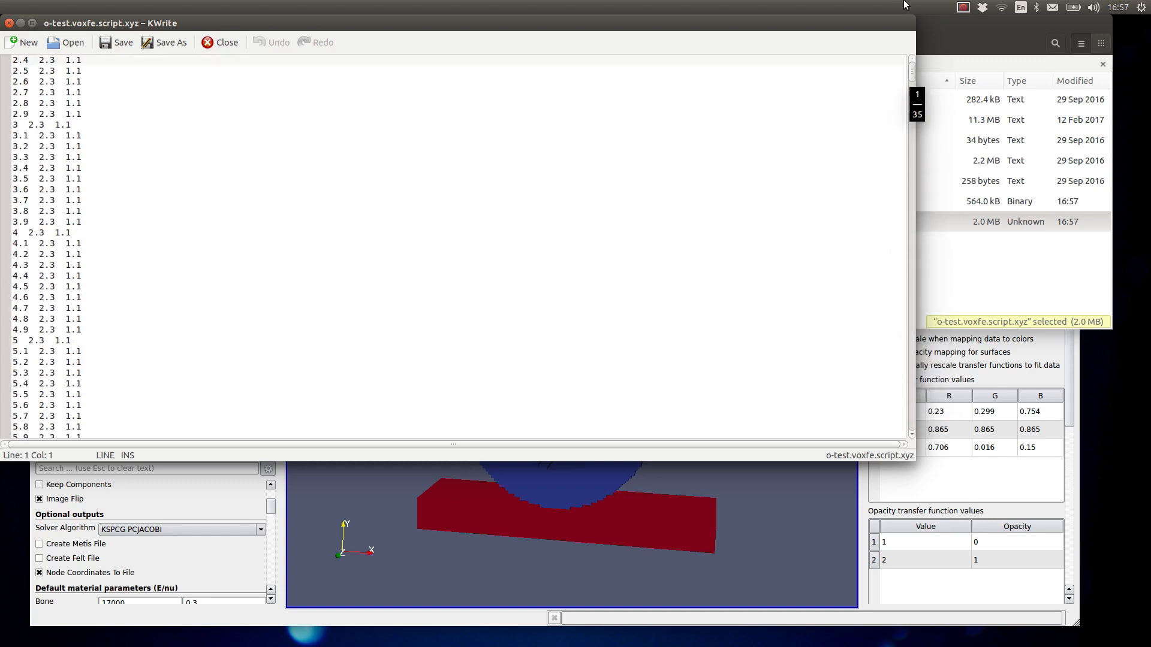
{"action": "left_click", "coordinate": [9, 23]}
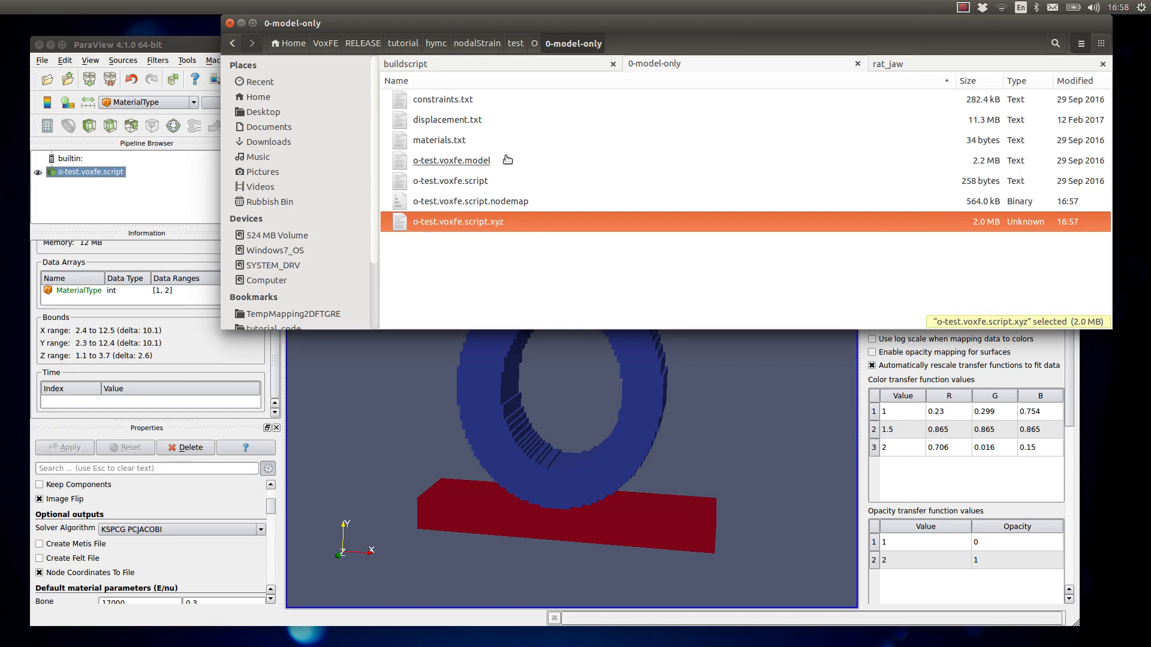
Open o-test.voxfe.model in KWrite, review its voxel listing, close it and return to ParaView.
{"action": "right_click", "coordinate": [492, 162]}
{"action": "mouse_move", "coordinate": [536, 182]}
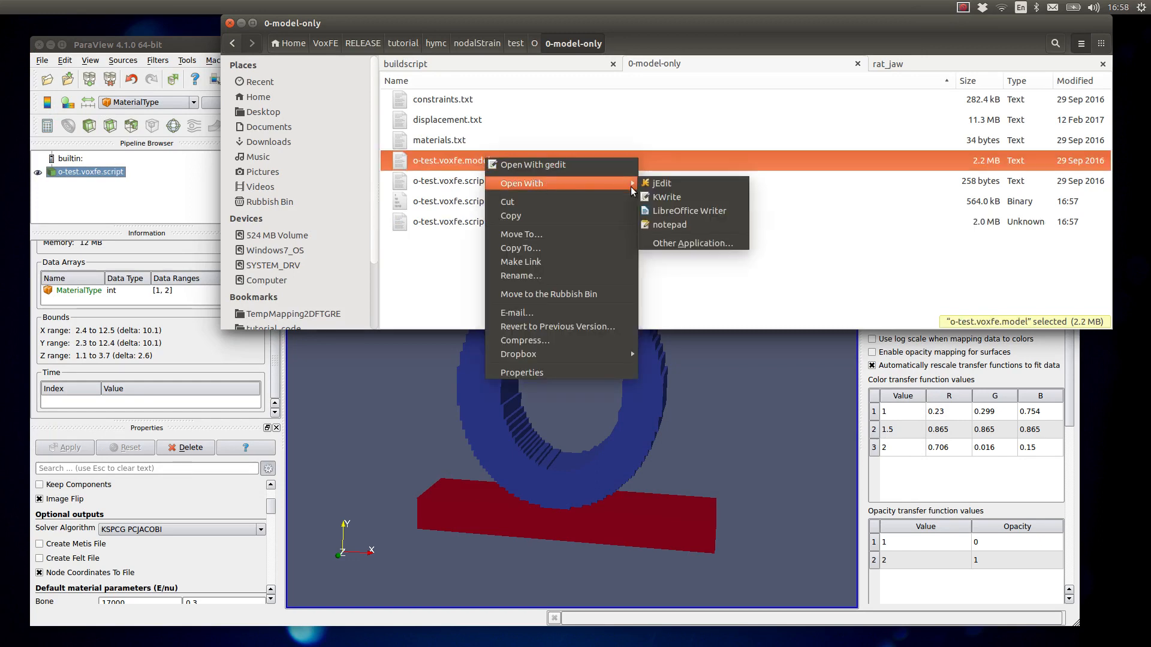
{"action": "left_click", "coordinate": [667, 197]}
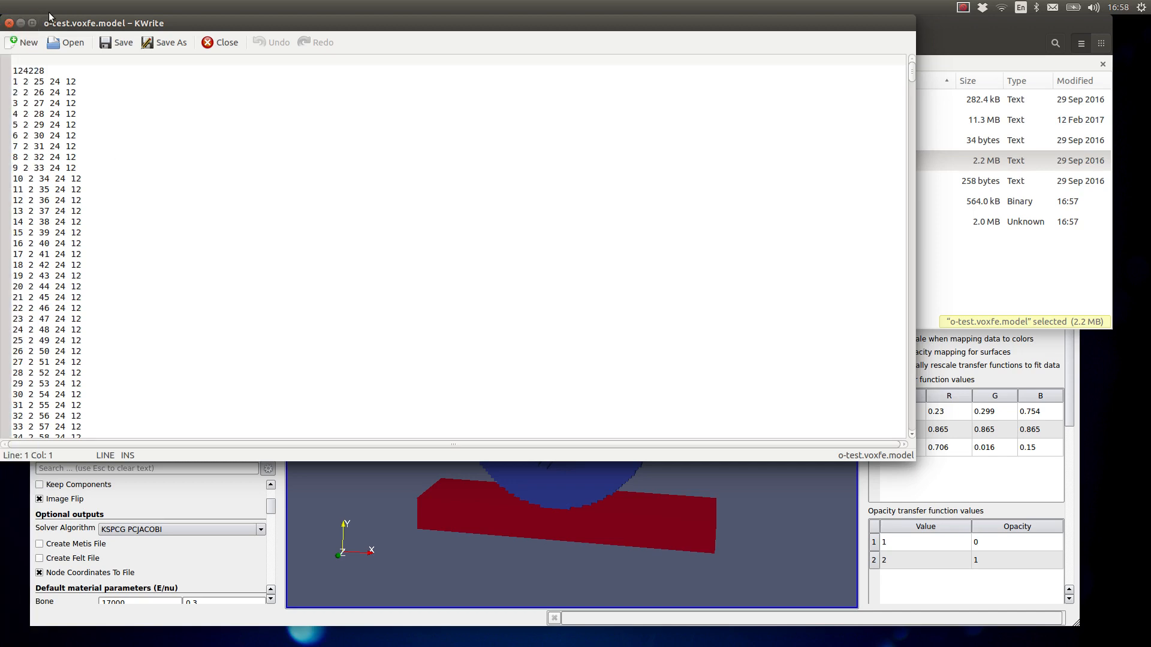
{"action": "left_click", "coordinate": [9, 24]}
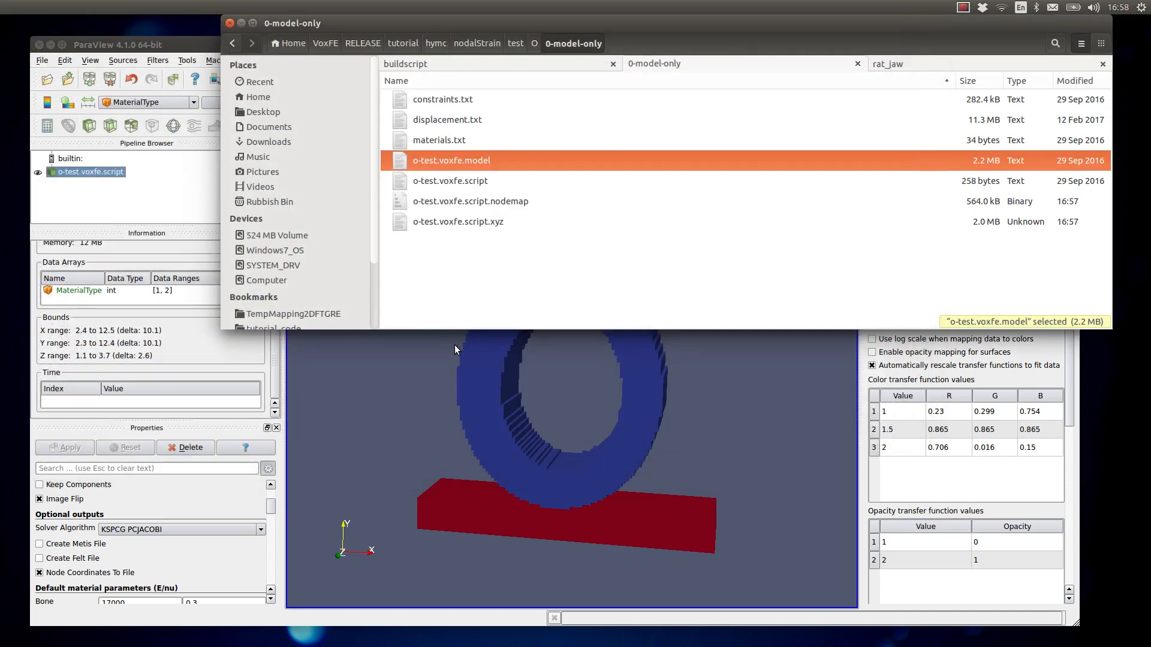
{"action": "left_click", "coordinate": [536, 391]}
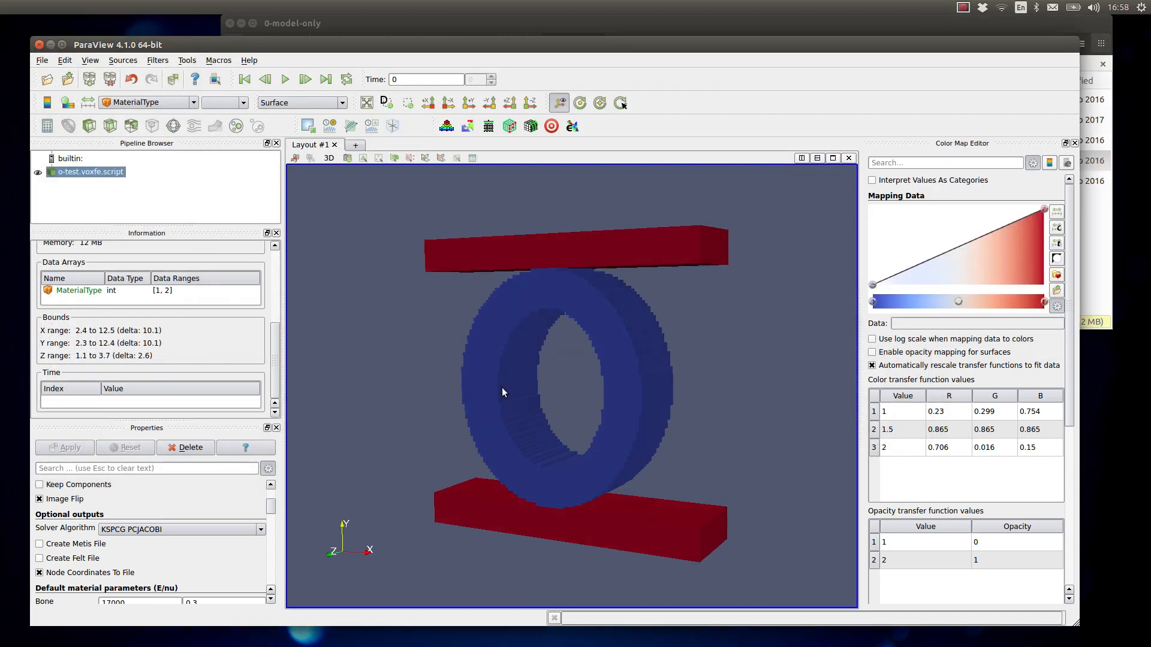
Inspect the voxel mesh in the Surface With Edges representation and return the model to Surface.
{"action": "left_click", "coordinate": [315, 103]}
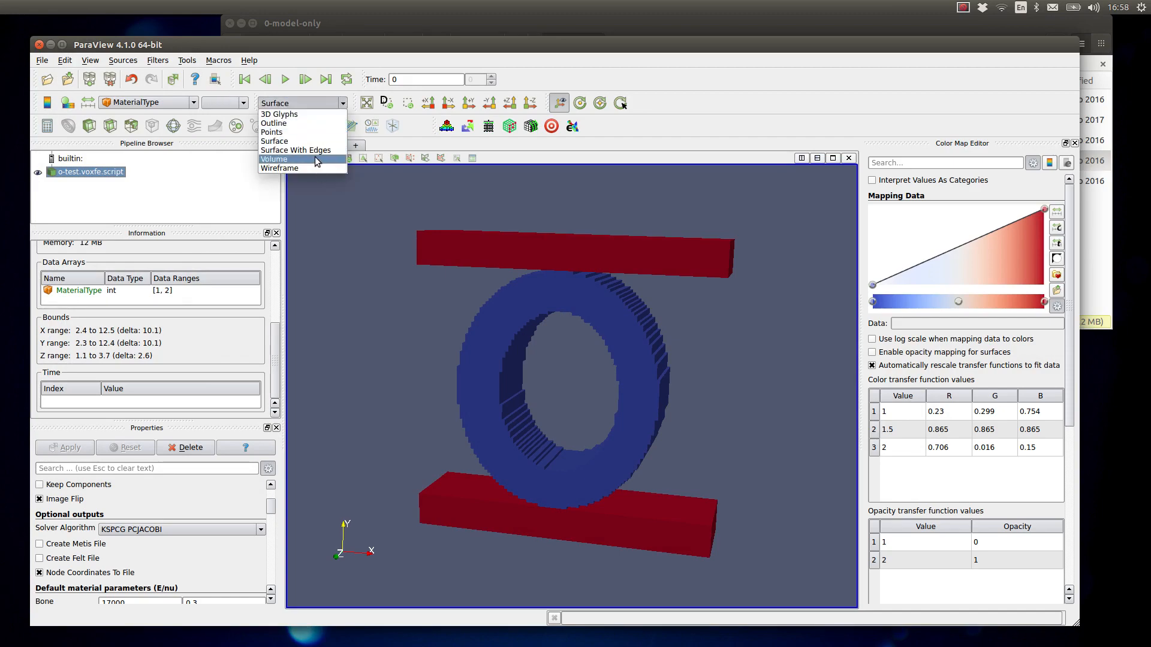
{"action": "left_click", "coordinate": [315, 149]}
{"action": "mouse_move", "coordinate": [474, 313]}
{"action": "left_mouse_down"}
{"action": "mouse_move", "coordinate": [458, 318]}
{"action": "mouse_move", "coordinate": [475, 305]}
{"action": "mouse_move", "coordinate": [451, 297]}
{"action": "mouse_move", "coordinate": [464, 314]}
{"action": "left_mouse_up"}
{"action": "left_click", "coordinate": [333, 104]}
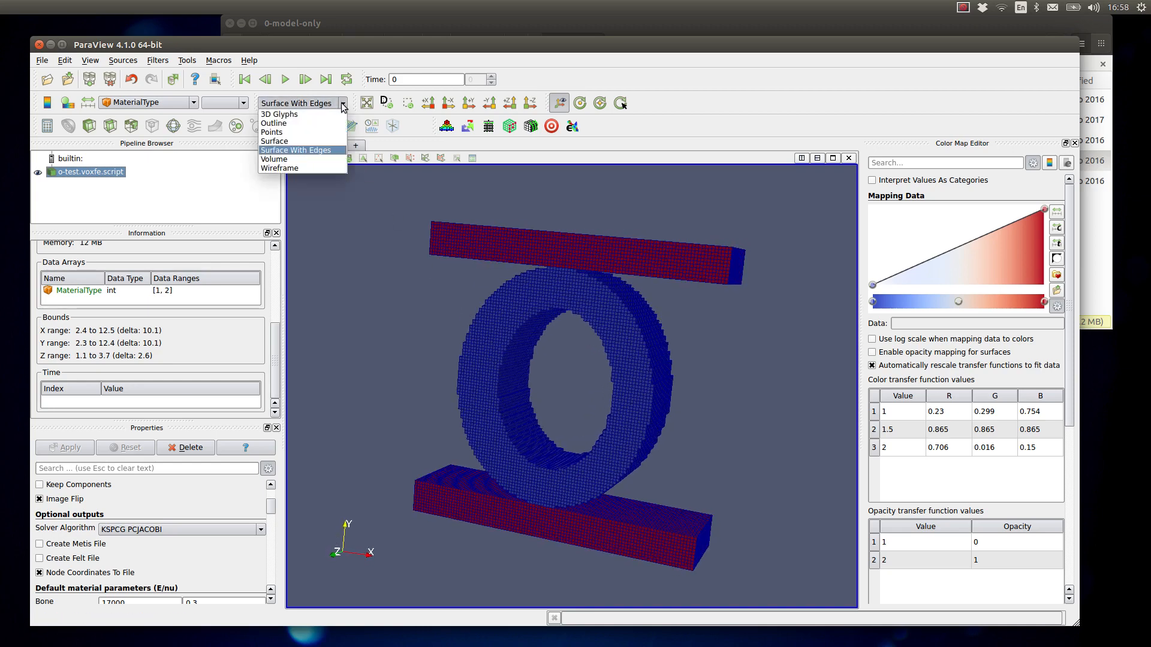
{"action": "left_click", "coordinate": [316, 142]}
{"action": "left_click_drag", "start_coordinate": [553, 350], "coordinate": [609, 379]}
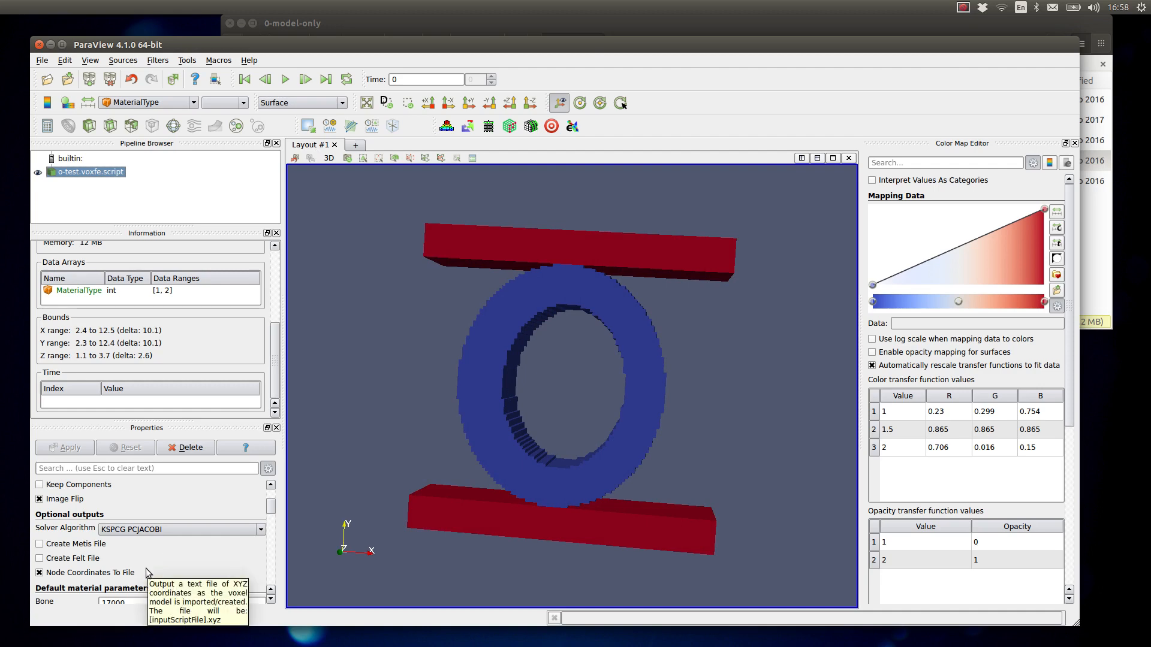
Load displacement.txt as the strain file for the mesh and apply the add-strain filter with Create Combined Model File enabled.
{"action": "left_click", "coordinate": [630, 27]}
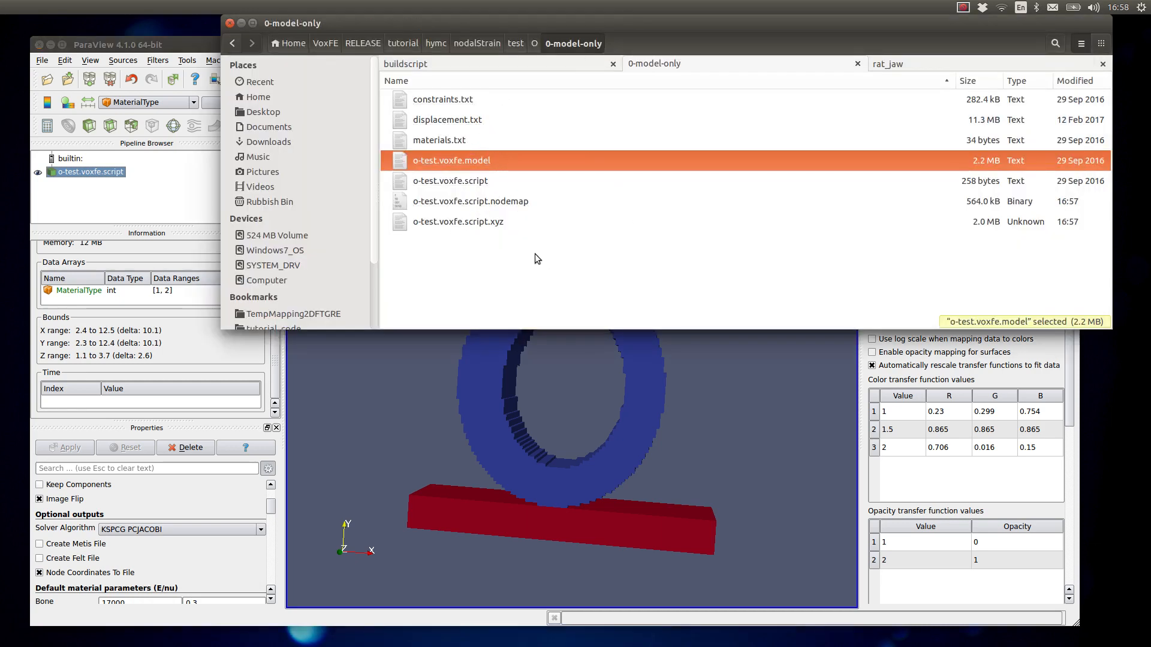
{"action": "left_click", "coordinate": [791, 410]}
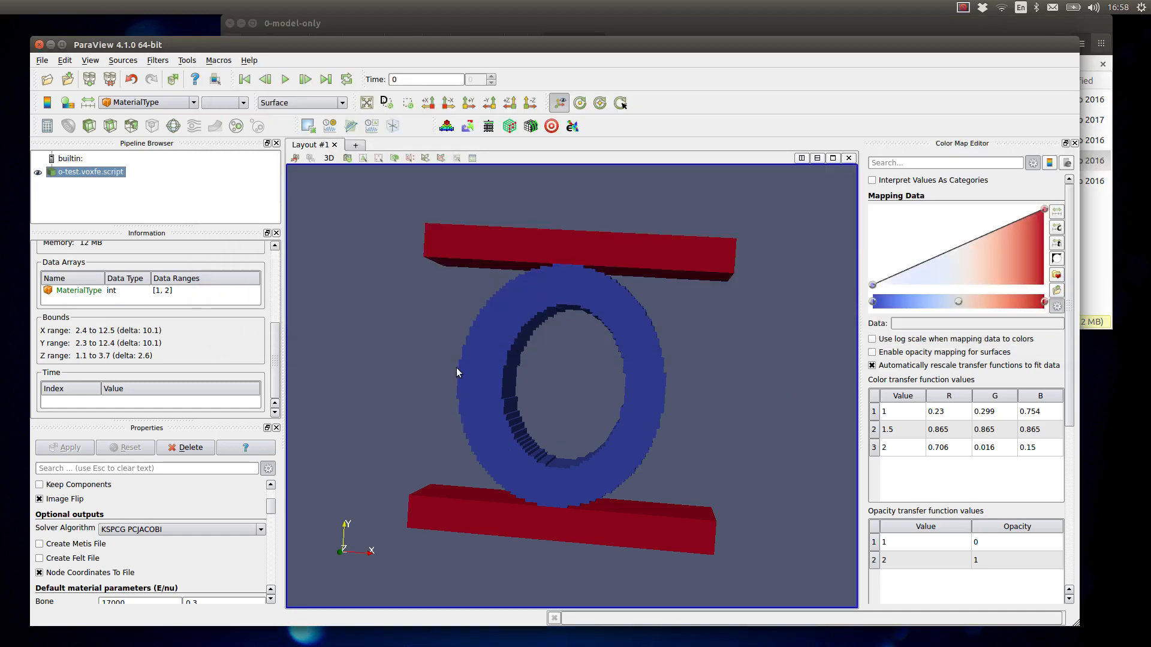
{"action": "left_click", "coordinate": [572, 127]}
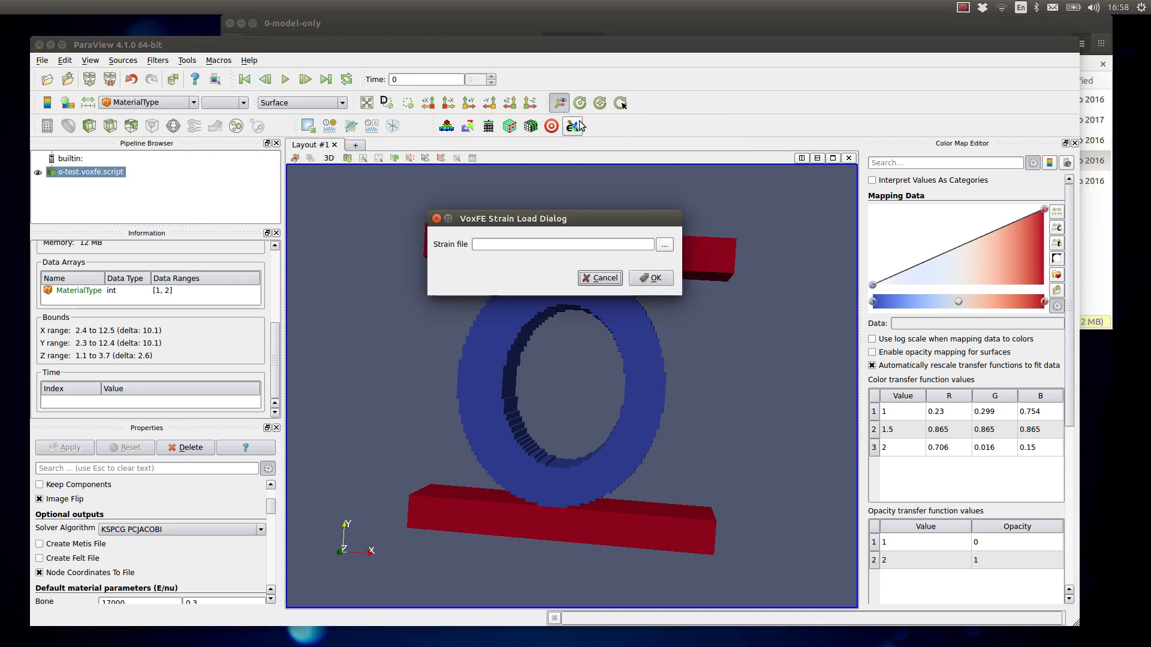
{"action": "left_click", "coordinate": [664, 246]}
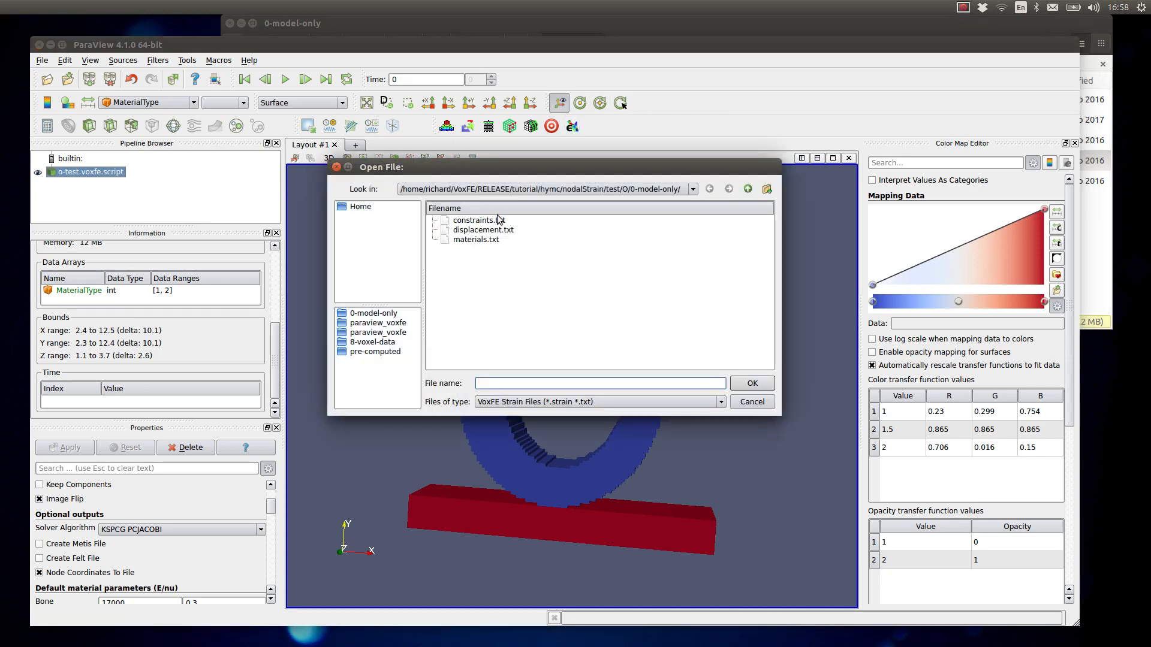
{"action": "left_click", "coordinate": [497, 232]}
{"action": "left_click", "coordinate": [751, 384]}
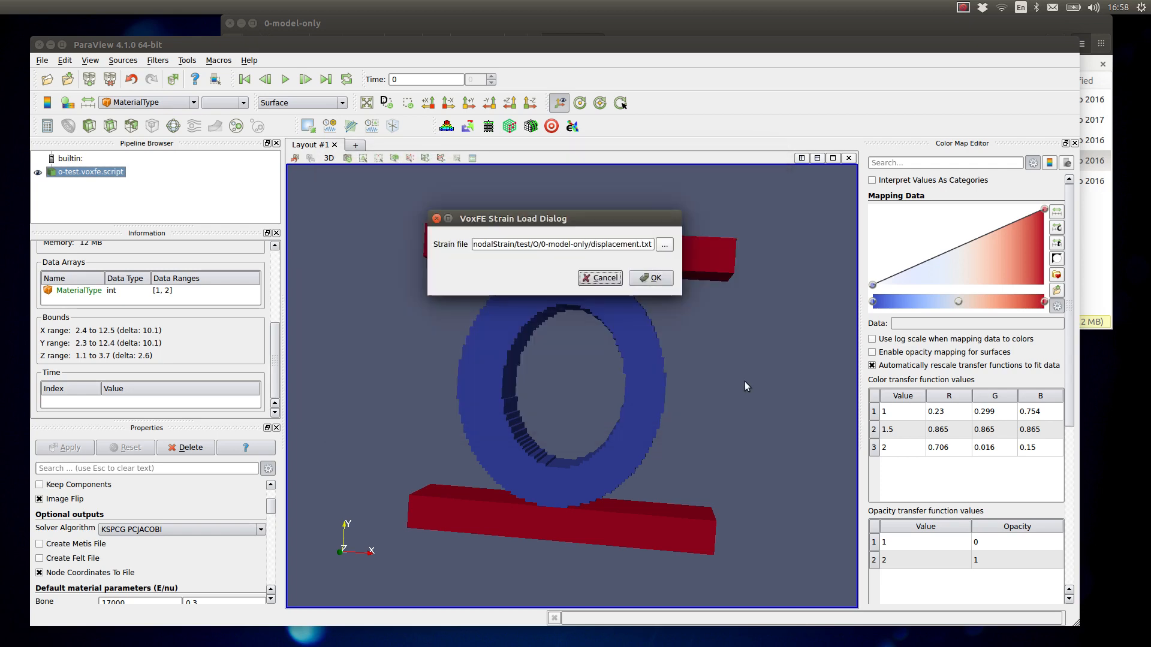
{"action": "left_click", "coordinate": [649, 278]}
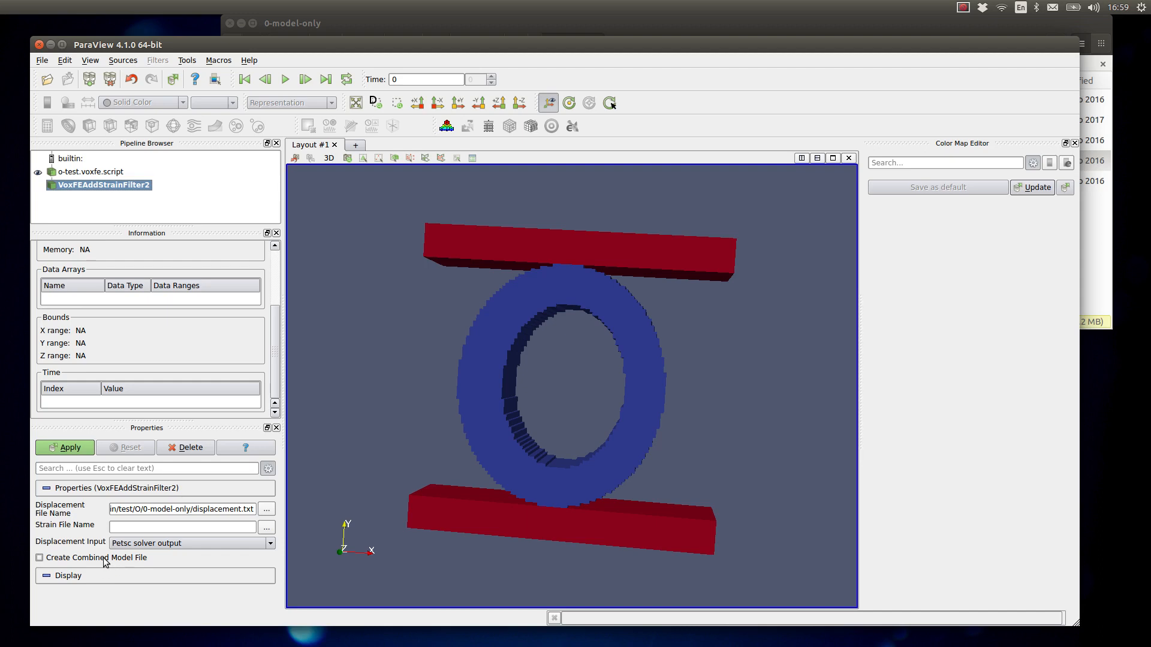
{"action": "left_click", "coordinate": [40, 558]}
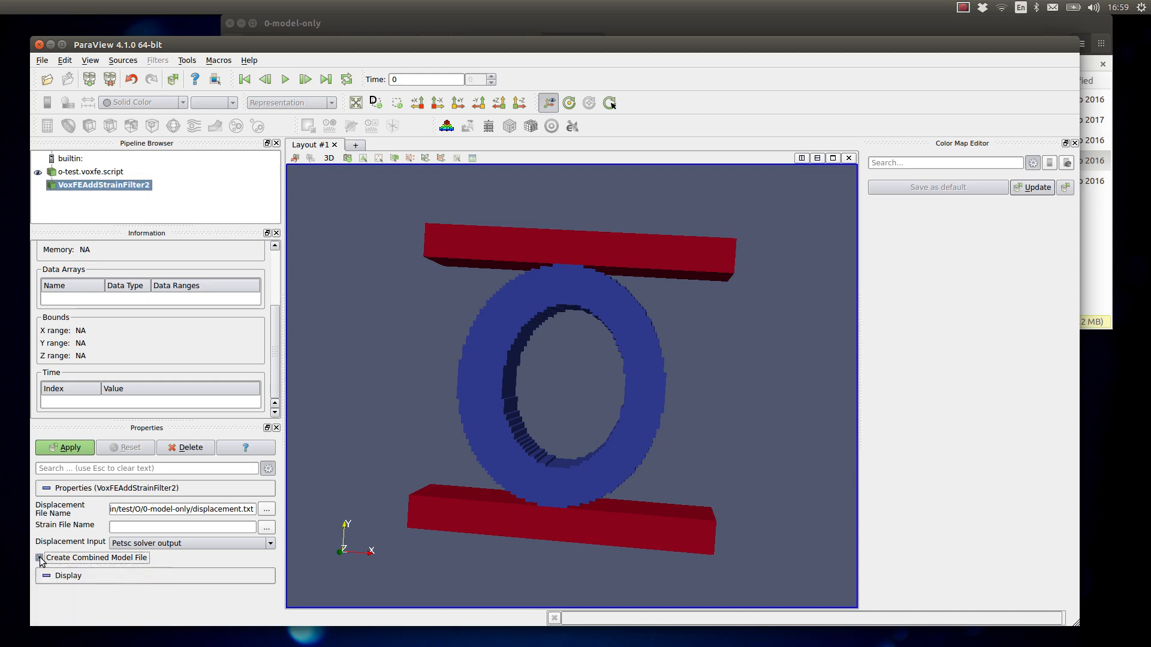
{"action": "left_click", "coordinate": [70, 449]}
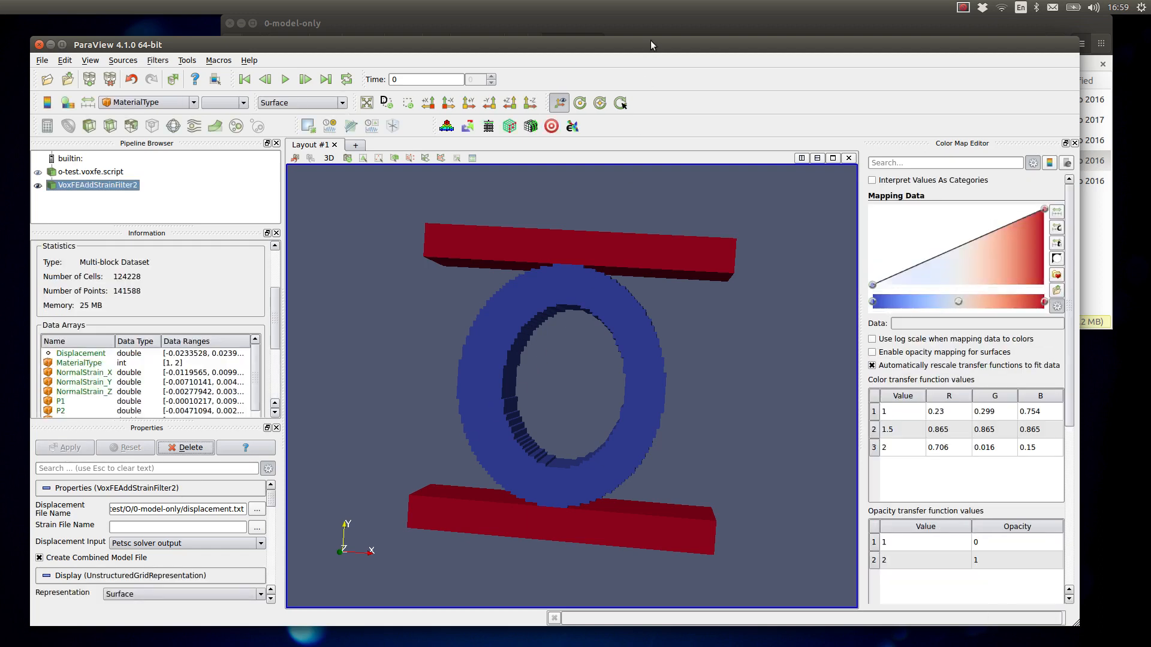
Colour the new add-strain result by the P1 array and view it from another angle.
{"action": "left_click", "coordinate": [183, 103]}
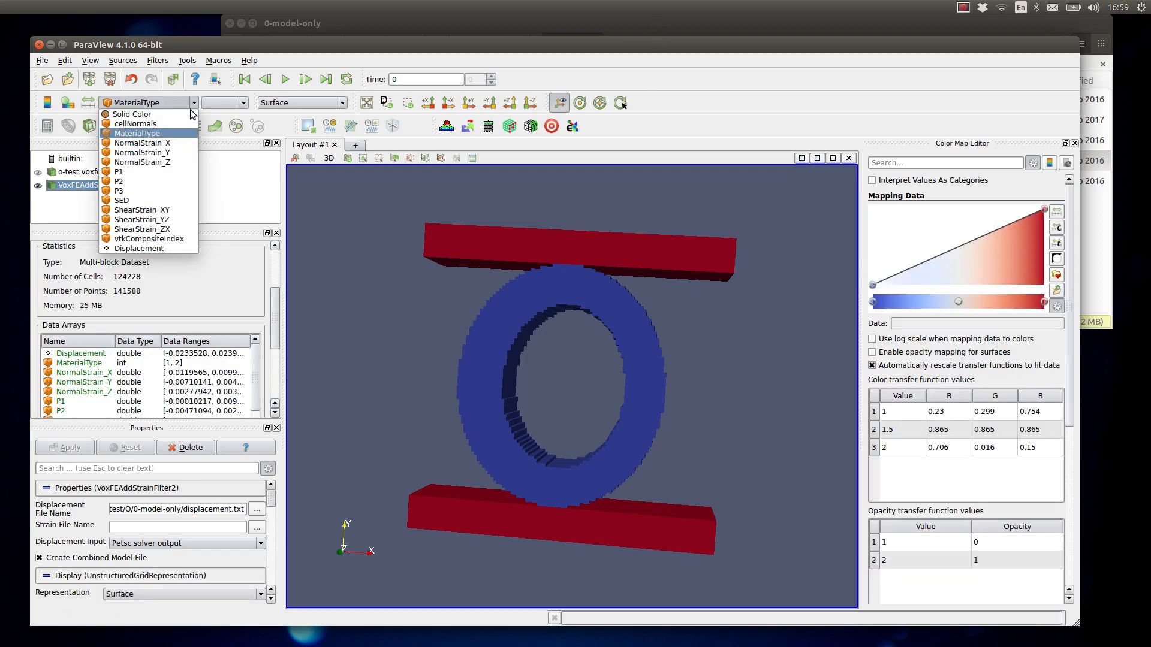
{"action": "left_click", "coordinate": [177, 171]}
{"action": "left_click_drag", "start_coordinate": [452, 304], "coordinate": [429, 327]}
Open o-test.voxfe.script.combined.txt from the 0-model-only folder in KWrite to examine the combined model data.
{"action": "left_click", "coordinate": [779, 23]}
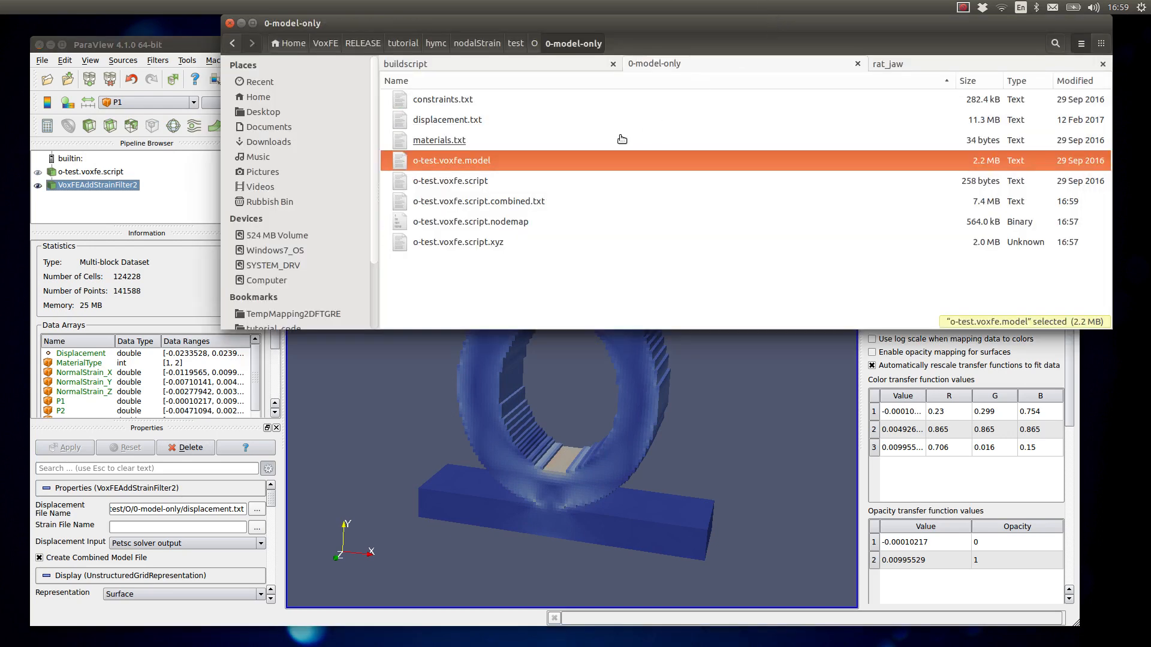
{"action": "right_click", "coordinate": [456, 201]}
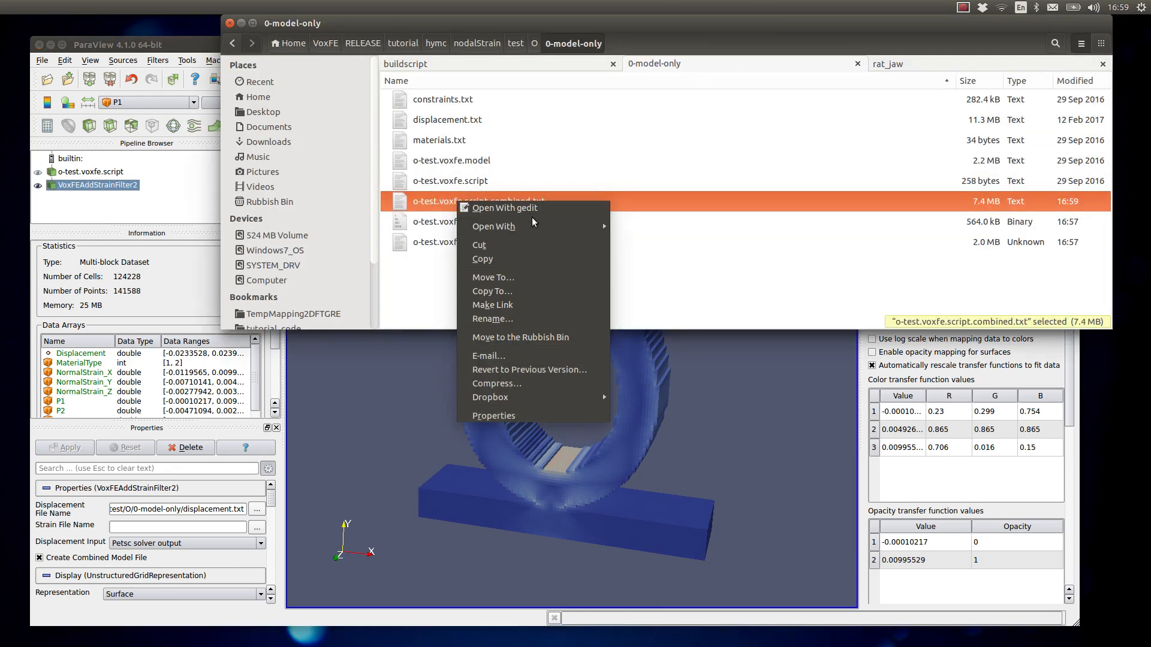
{"action": "mouse_move", "coordinate": [540, 231]}
{"action": "left_click", "coordinate": [677, 240]}
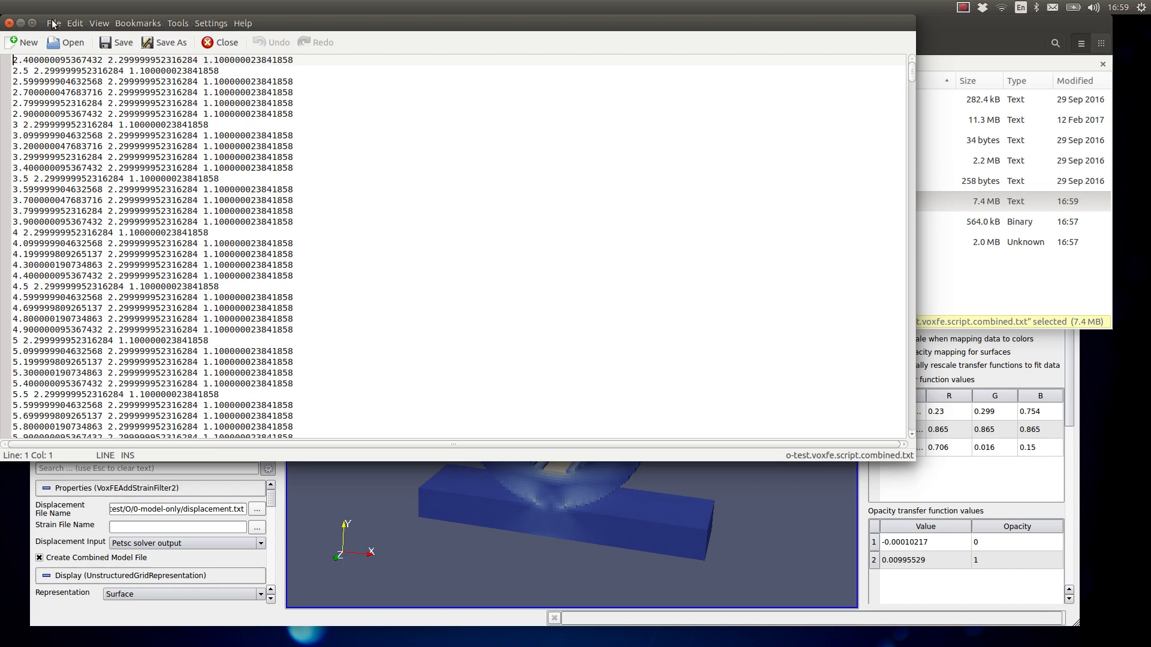
Close the combined model text file, switch back to ParaView and delete the existing add-strain filter.
{"action": "left_click", "coordinate": [8, 24]}
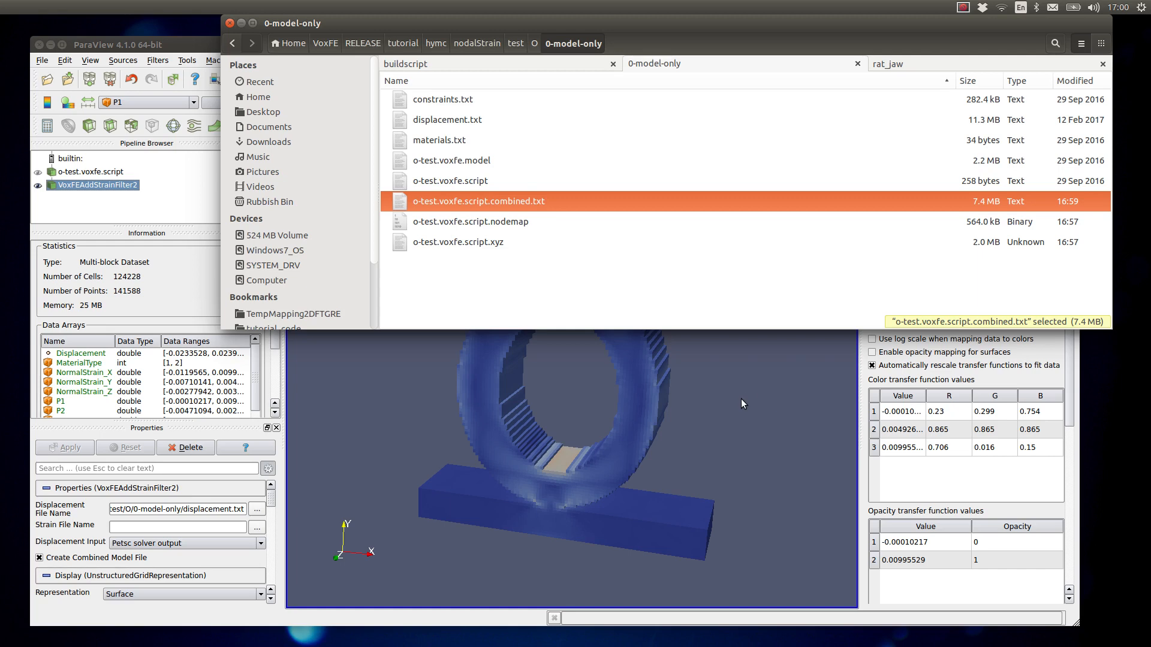
{"action": "left_click", "coordinate": [740, 368]}
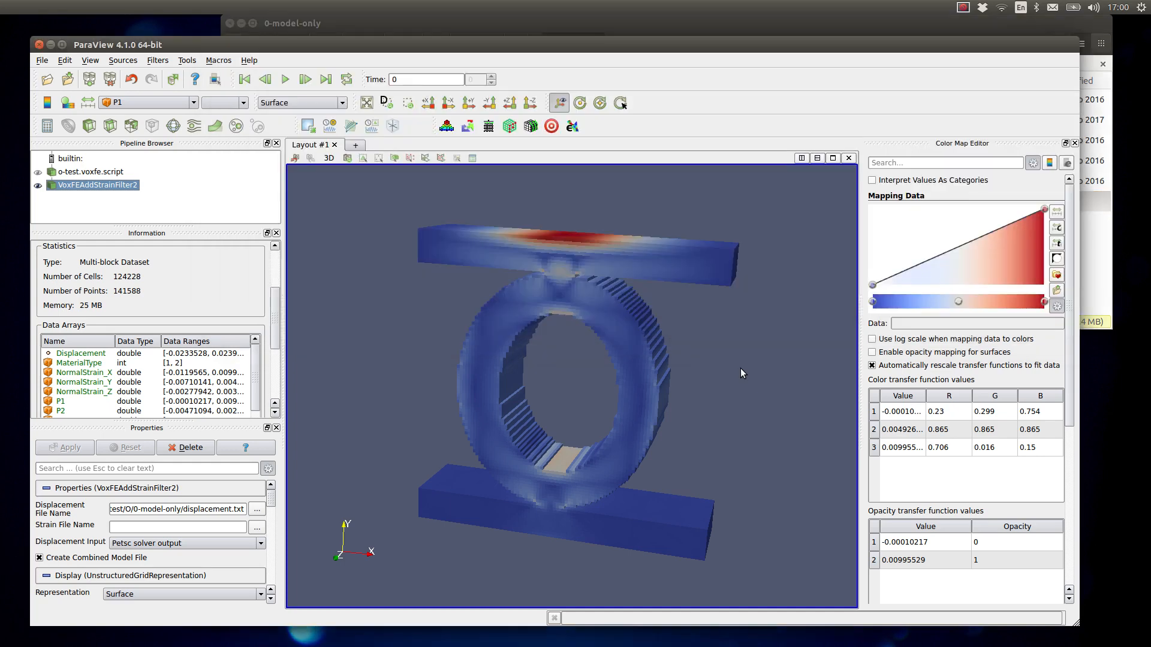
{"action": "left_click", "coordinate": [190, 448]}
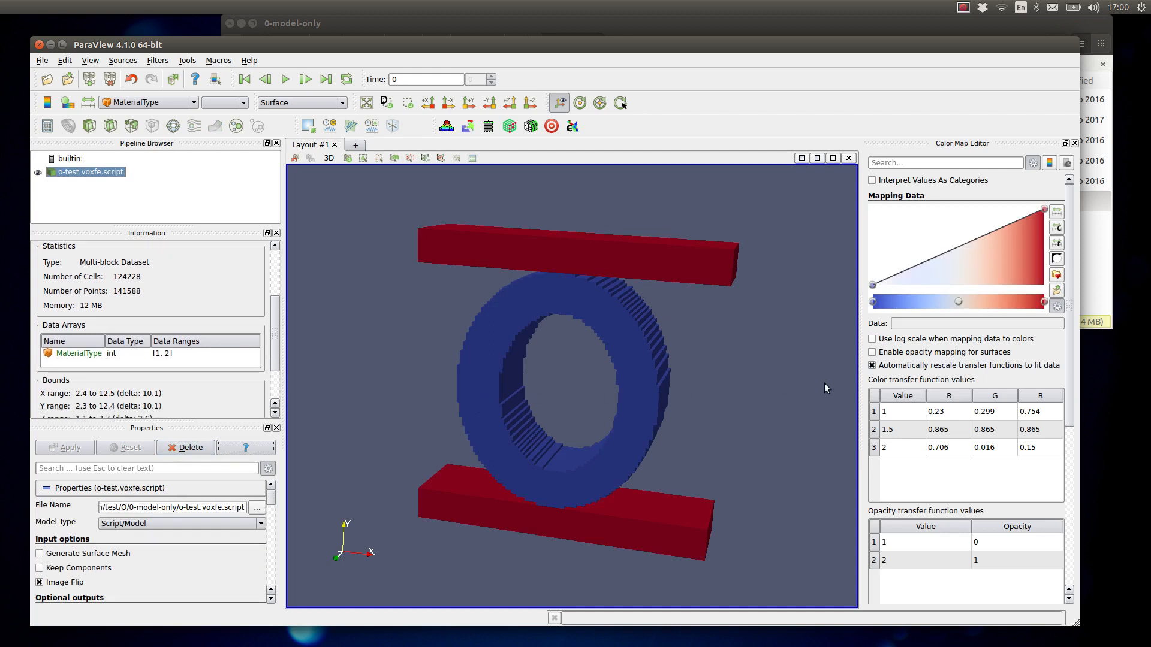
Load o-test.voxfe.script.combined.txt from the 0-model-only folder as the strain file for the o-test model.
{"action": "left_click", "coordinate": [574, 126]}
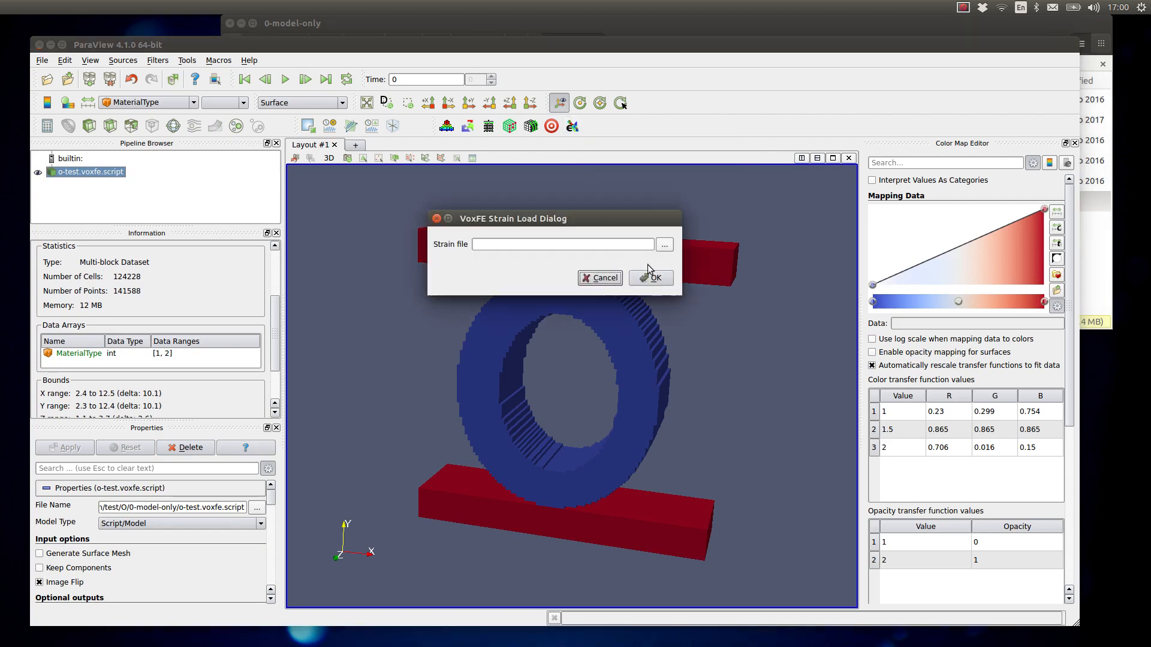
{"action": "left_click", "coordinate": [664, 245]}
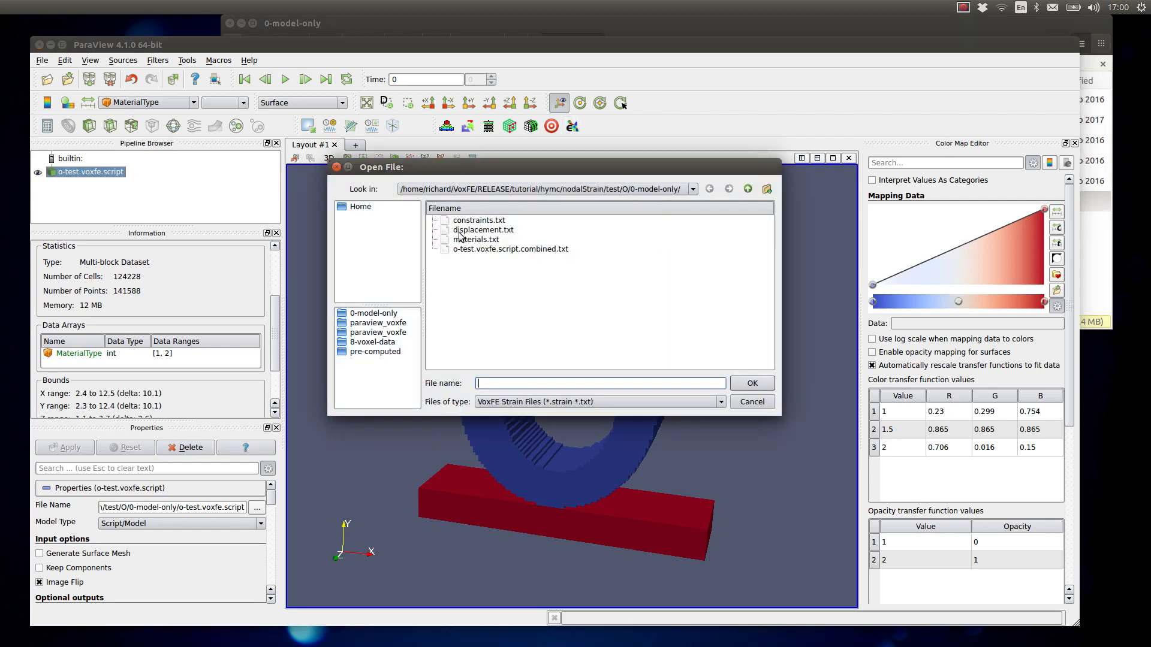
{"action": "left_click", "coordinate": [497, 249]}
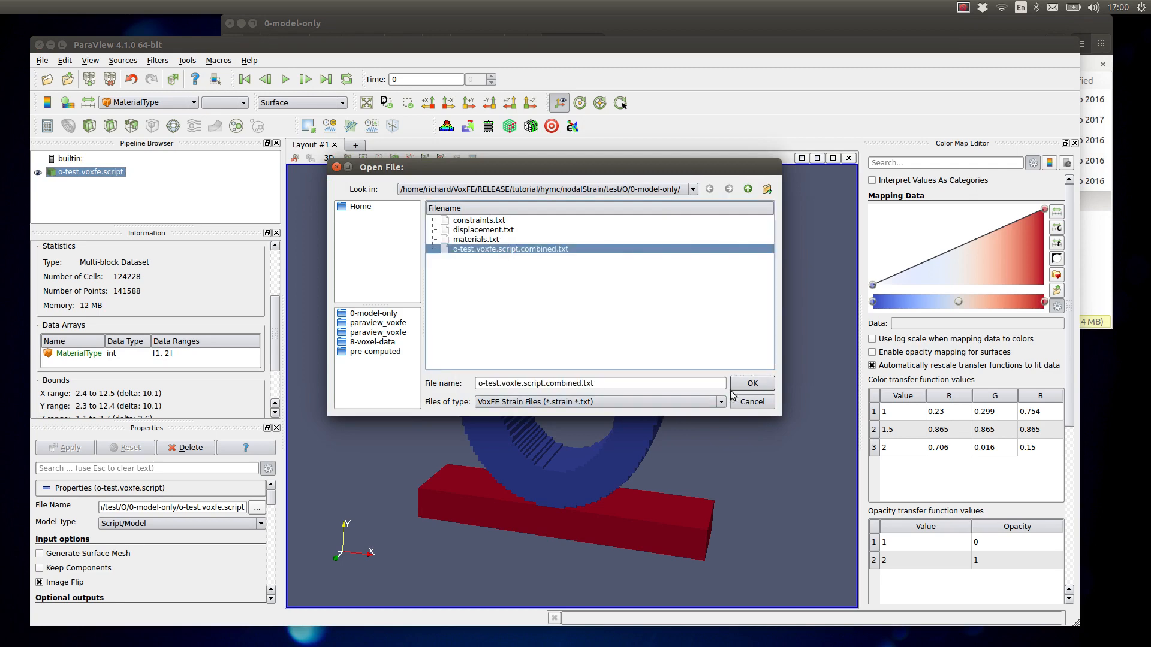
{"action": "left_click", "coordinate": [752, 383]}
{"action": "left_click", "coordinate": [651, 278]}
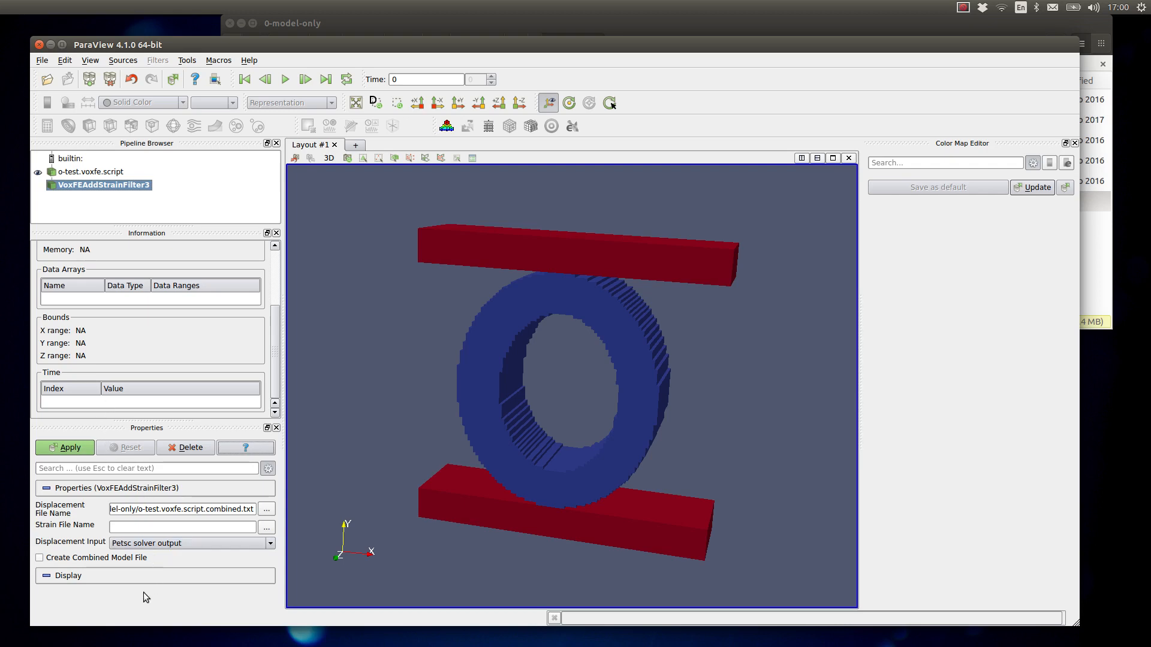
Set the new strain filter's Displacement Input to Combined/Model+displacement and apply it.
{"action": "left_click", "coordinate": [178, 543]}
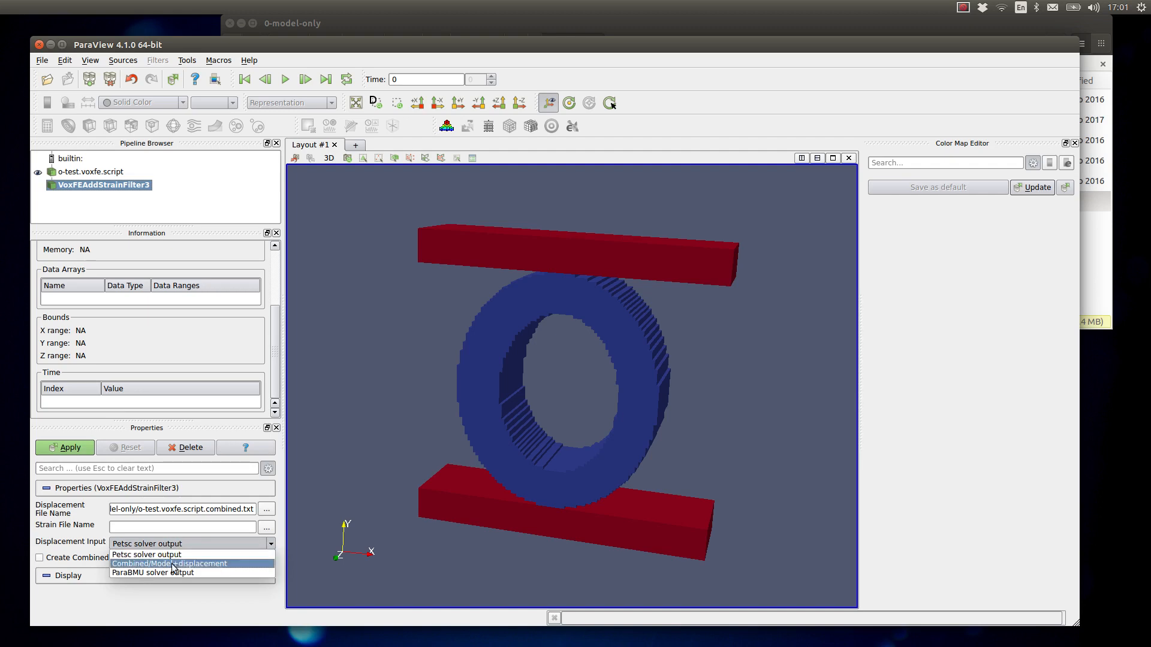
{"action": "left_click", "coordinate": [174, 564]}
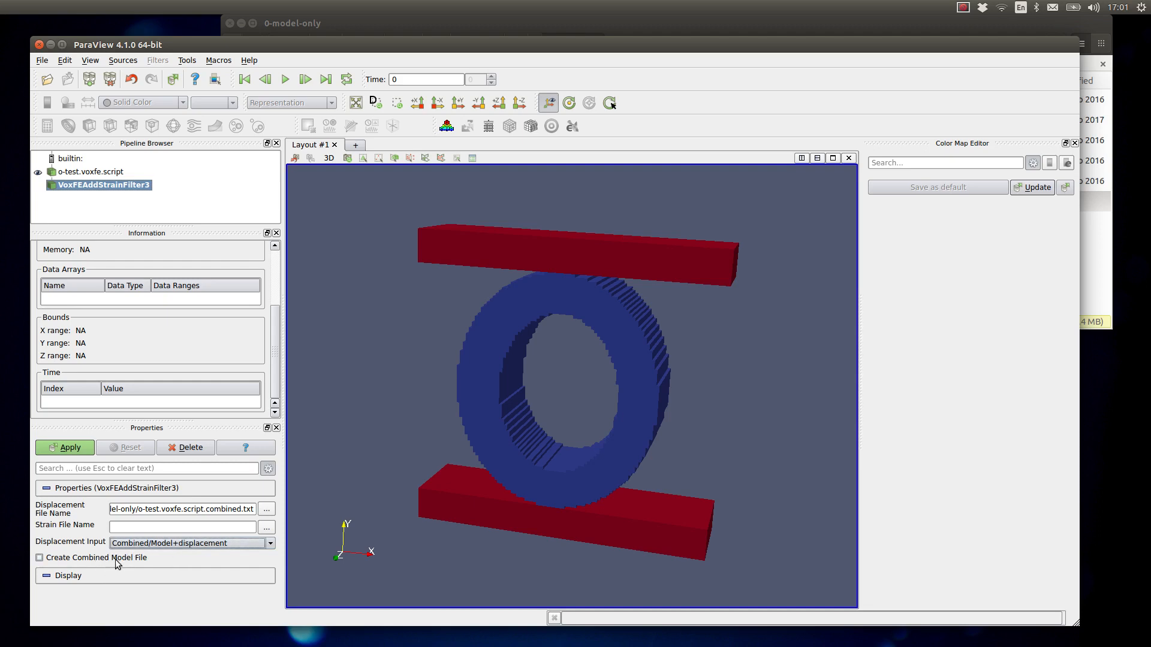
{"action": "mouse_move", "coordinate": [119, 562]}
{"action": "left_click", "coordinate": [77, 448]}
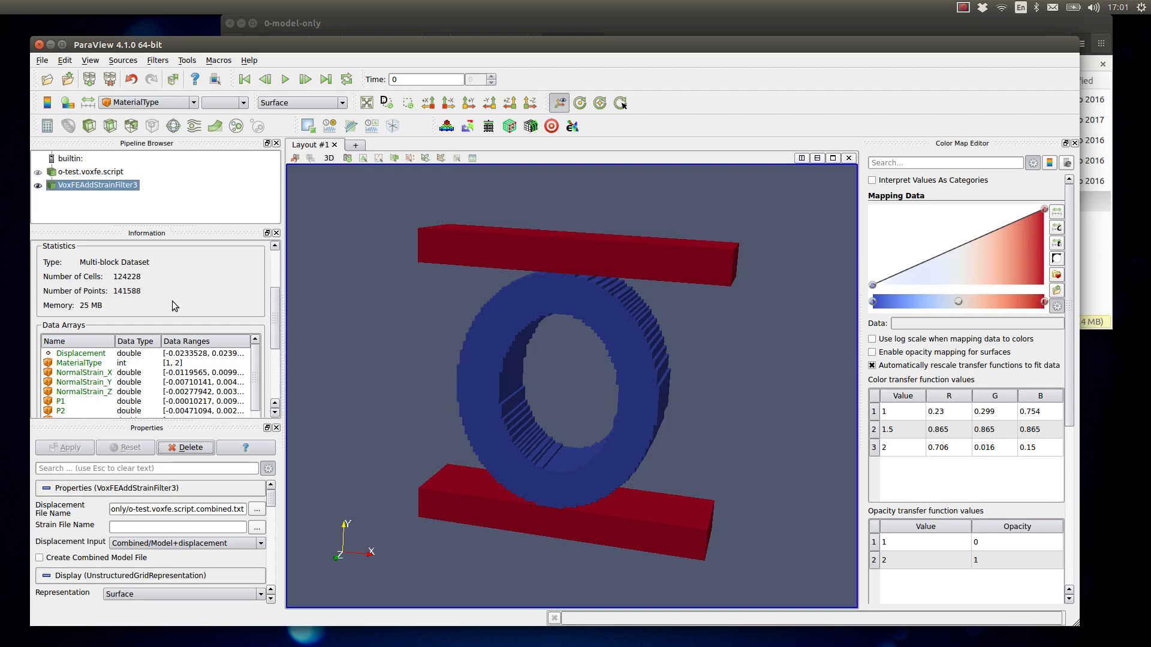
Colour the strain result from the combined file by the P1 array and tilt the view slightly.
{"action": "left_click", "coordinate": [167, 102]}
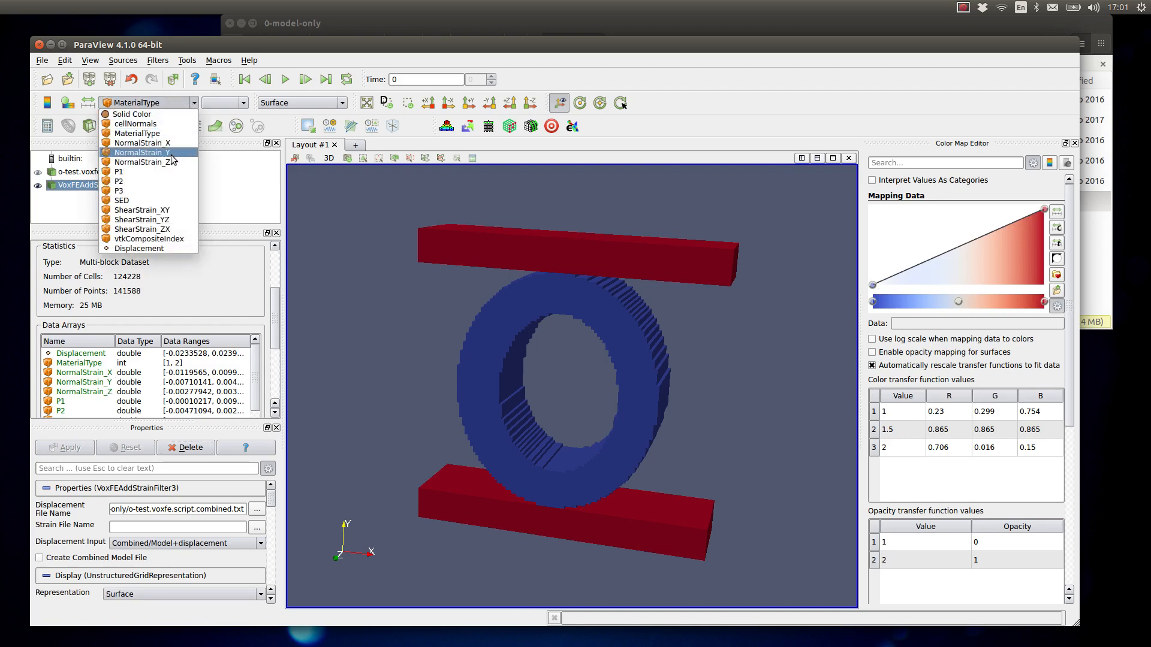
{"action": "left_click", "coordinate": [163, 170]}
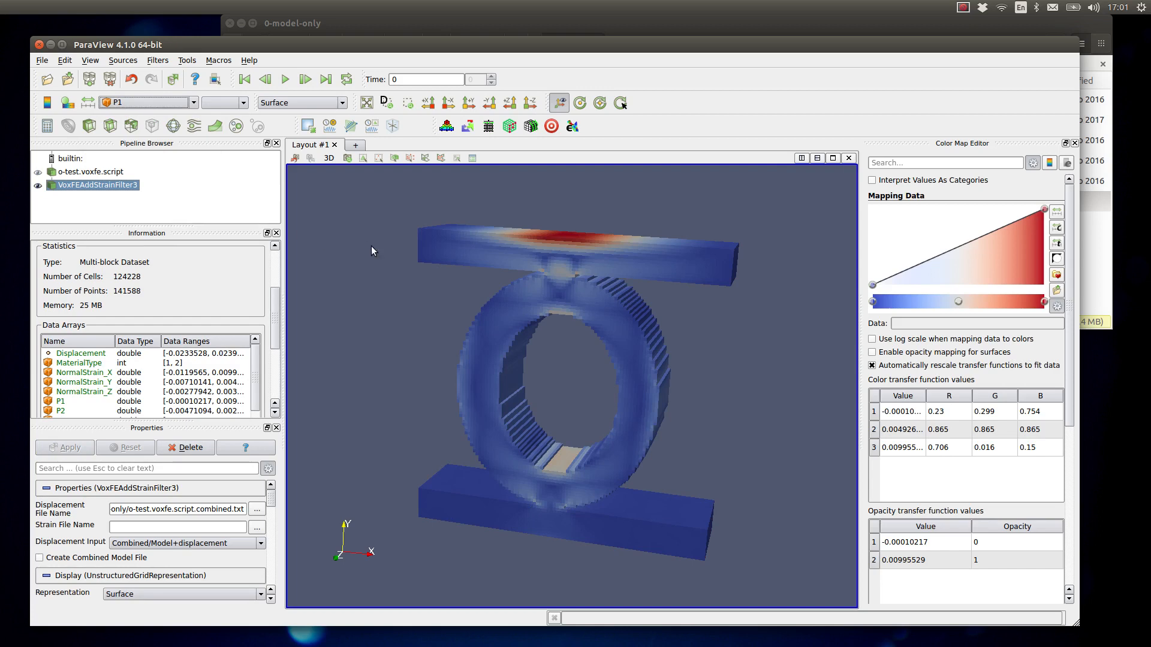
{"action": "left_click_drag", "start_coordinate": [419, 264], "coordinate": [463, 313]}
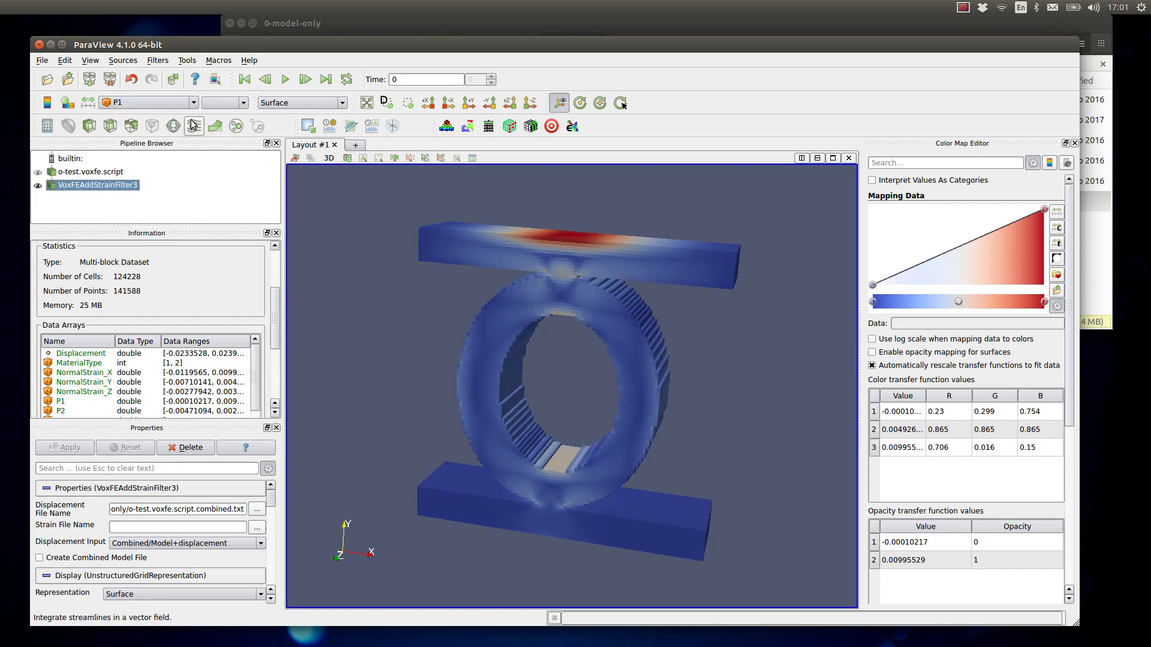
Apply a Warp By Vector filter to the strain result using Displacement with a scale factor of 10, and view the deformed shape.
{"action": "left_click", "coordinate": [215, 126]}
{"action": "left_click", "coordinate": [138, 519]}
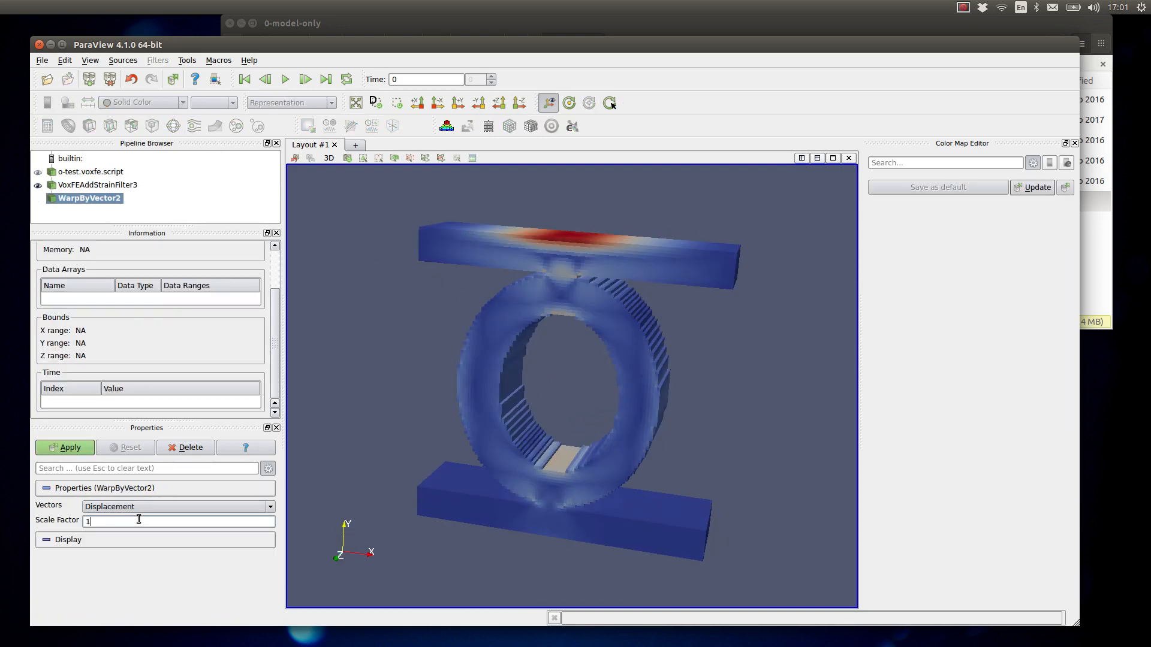
{"action": "type", "text": "0"}
{"action": "left_click", "coordinate": [70, 449]}
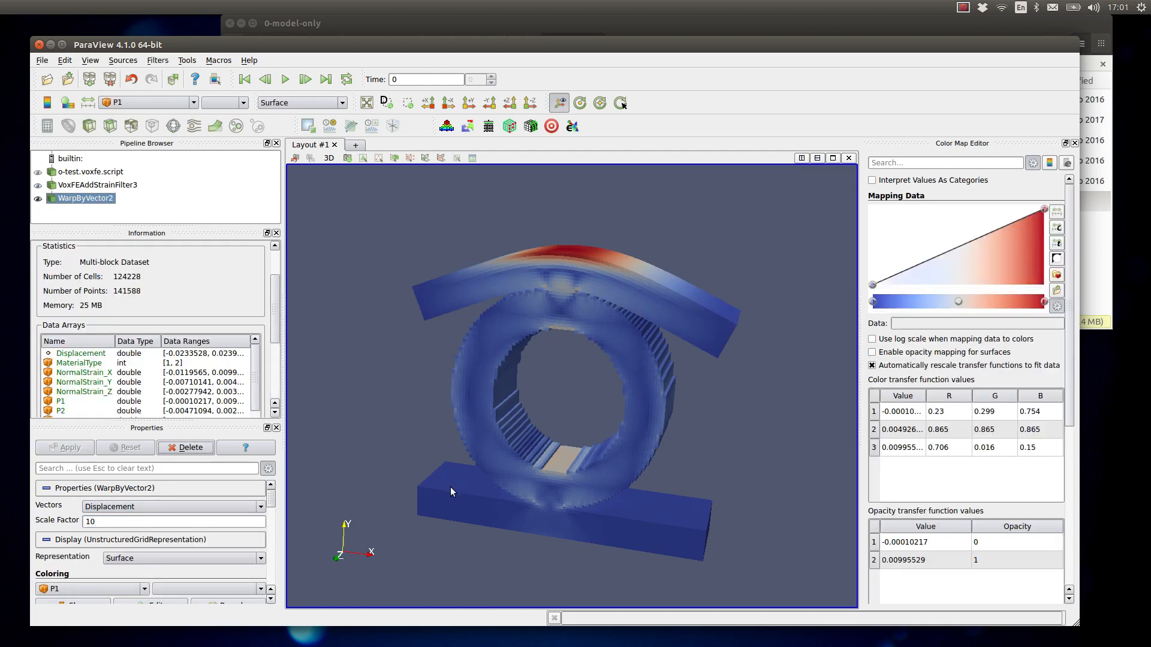
{"action": "mouse_move", "coordinate": [450, 487]}
{"action": "left_mouse_down"}
{"action": "mouse_move", "coordinate": [491, 452]}
{"action": "mouse_move", "coordinate": [458, 490]}
{"action": "mouse_move", "coordinate": [459, 468]}
{"action": "left_mouse_up"}
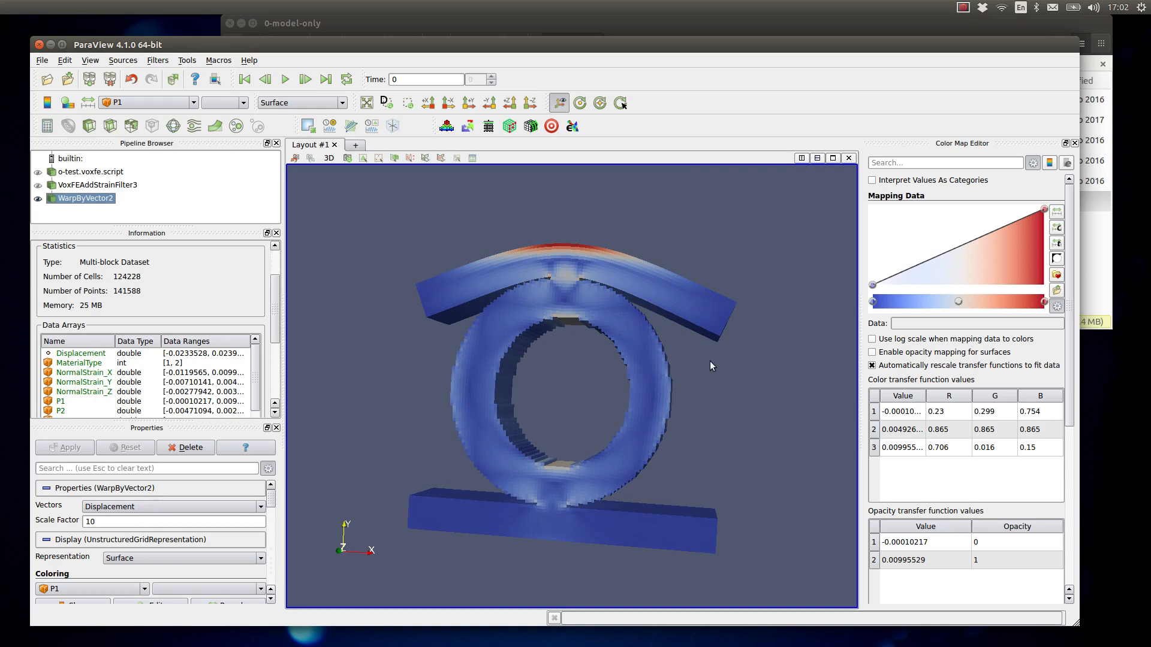
Open o-test.voxfe.script.combined.txt.bmu_displ.txt from the 0-model-only folder in KWrite, examine the displacement data and close it.
{"action": "left_click", "coordinate": [768, 18]}
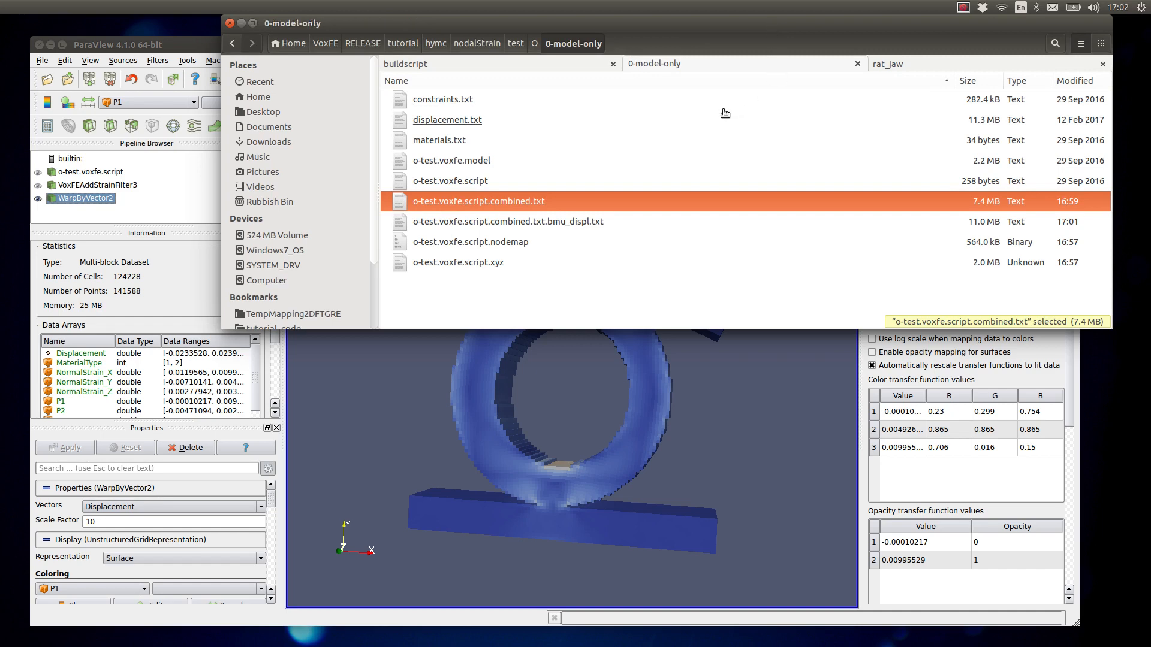
{"action": "right_click", "coordinate": [525, 228]}
{"action": "mouse_move", "coordinate": [553, 250]}
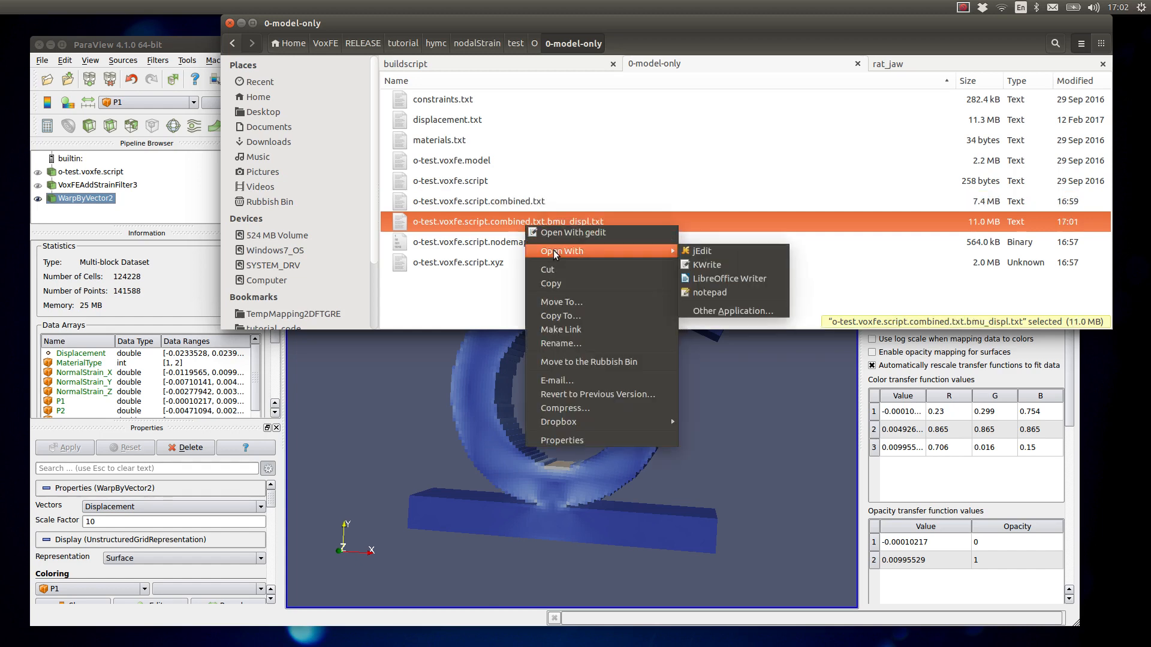
{"action": "left_click", "coordinate": [713, 266]}
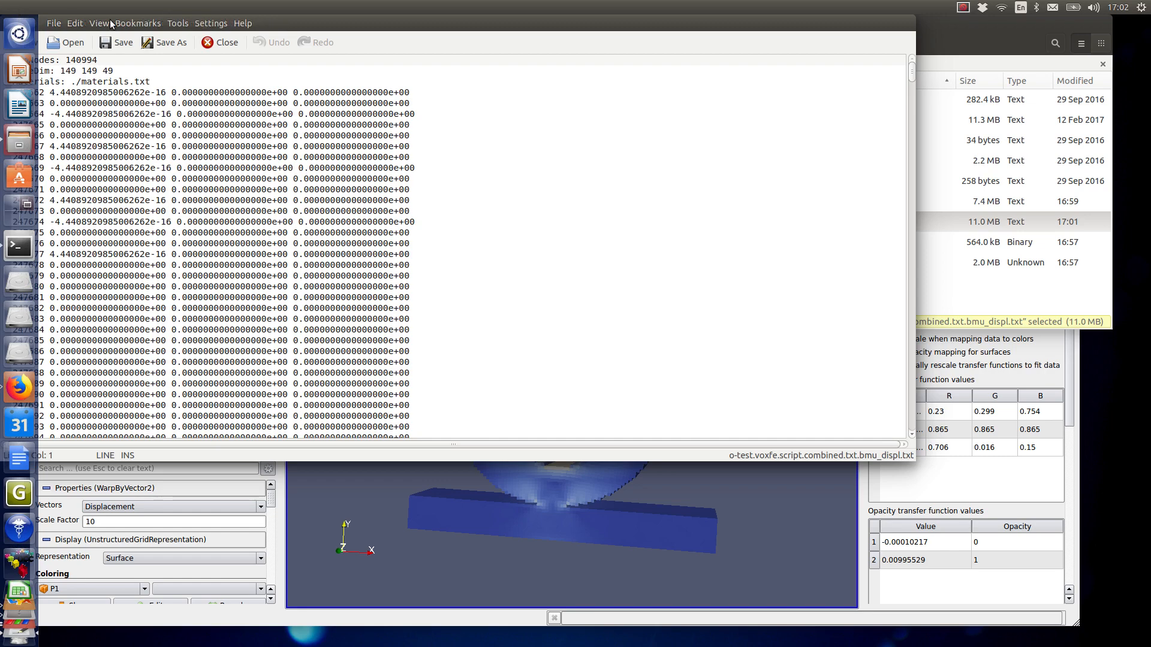
{"action": "left_click", "coordinate": [9, 22]}
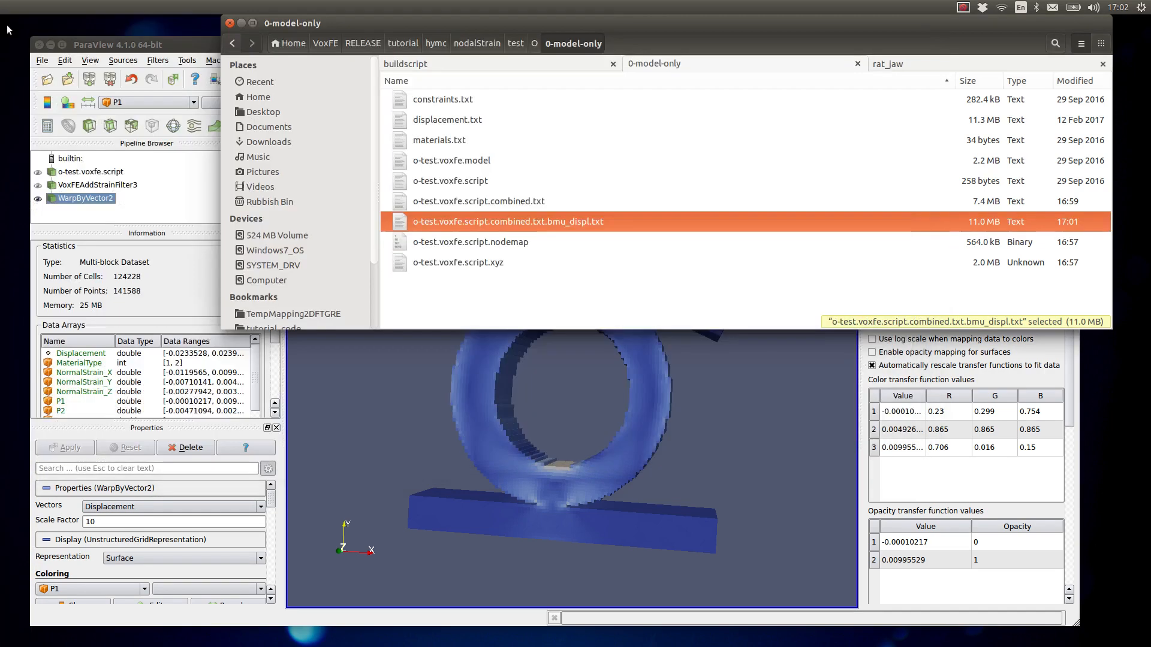
Return to ParaView and review the available Displacement Input options of the add-strain filter without changing the selection.
{"action": "left_click", "coordinate": [377, 492]}
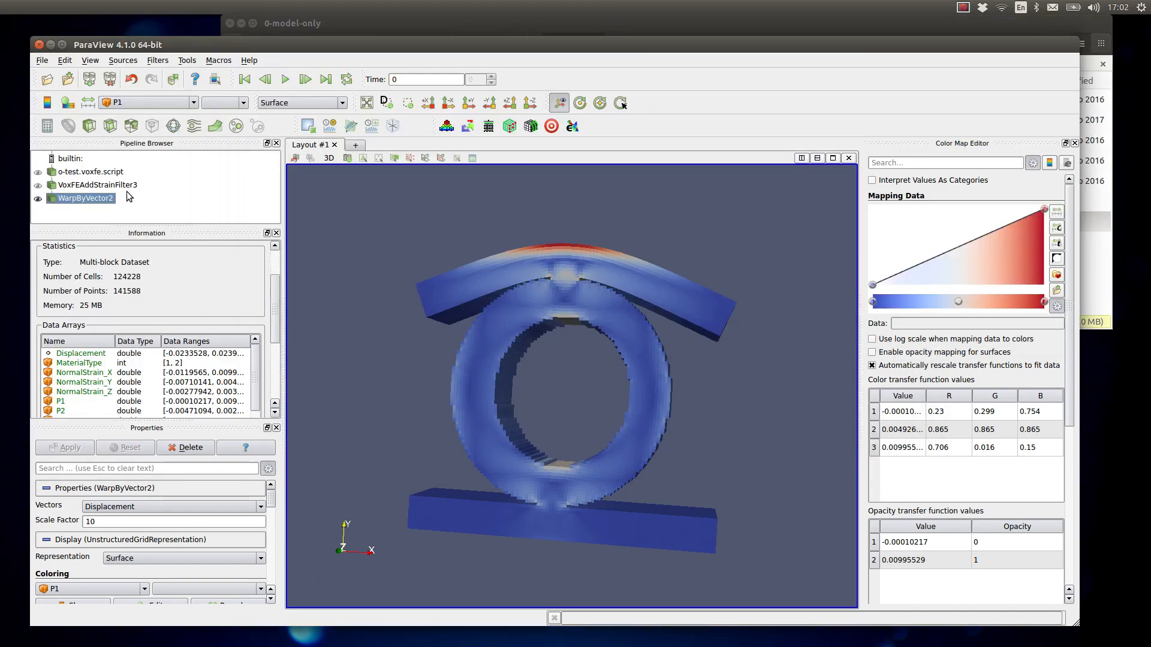
{"action": "left_click", "coordinate": [98, 185]}
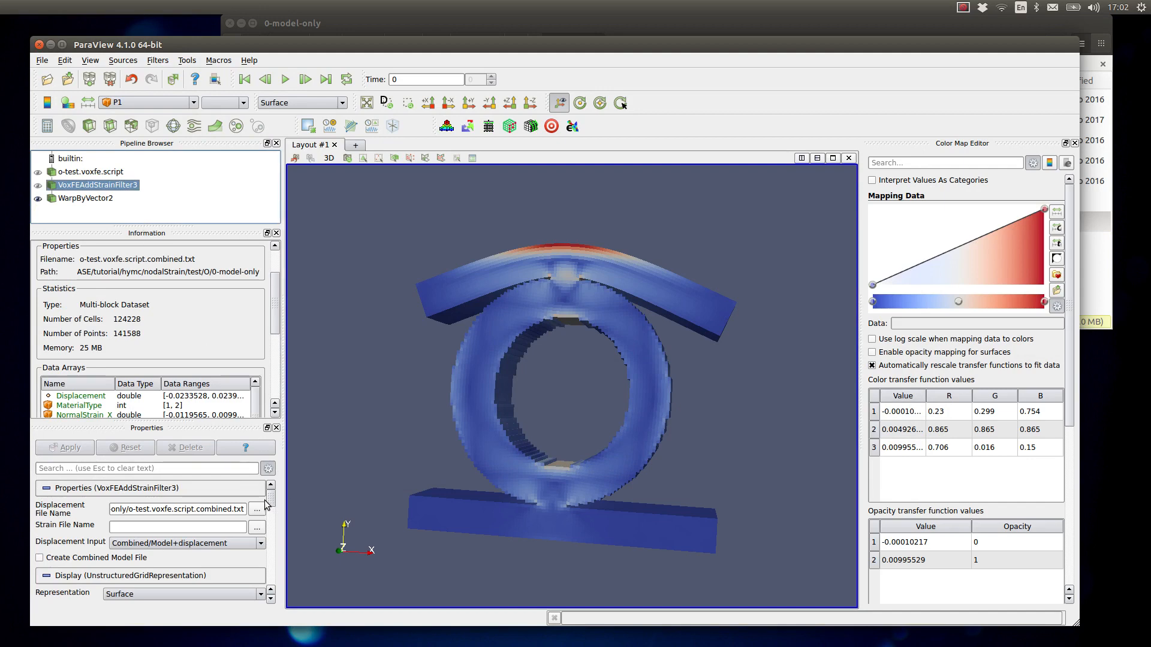
{"action": "left_click", "coordinate": [164, 546]}
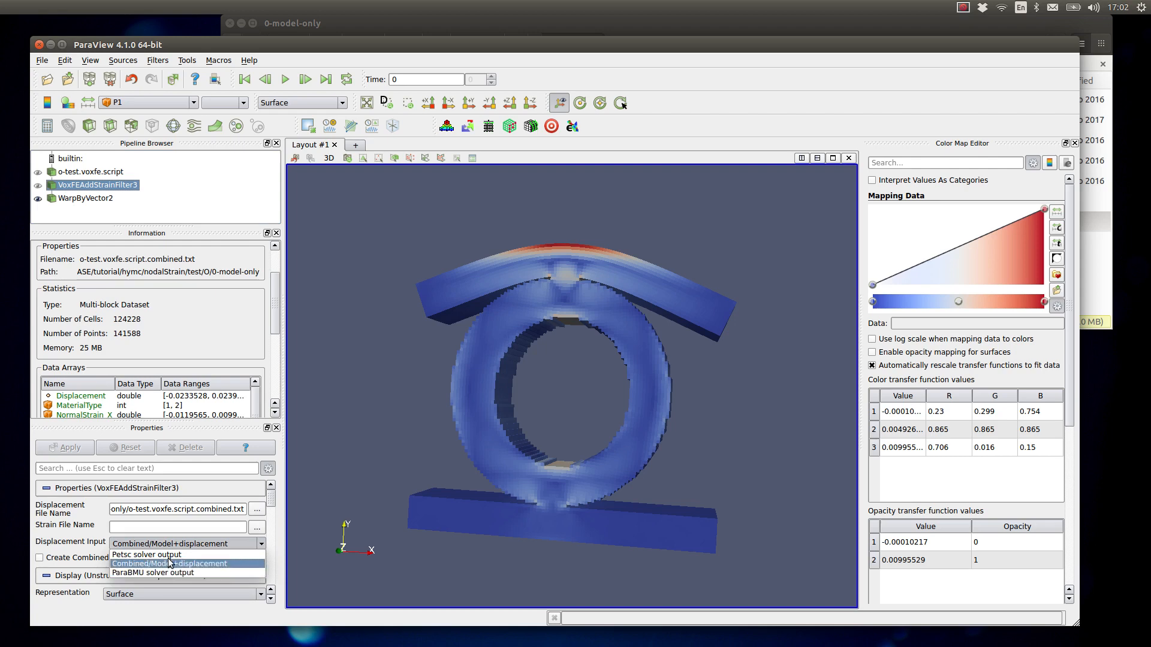
{"action": "left_click", "coordinate": [396, 372]}
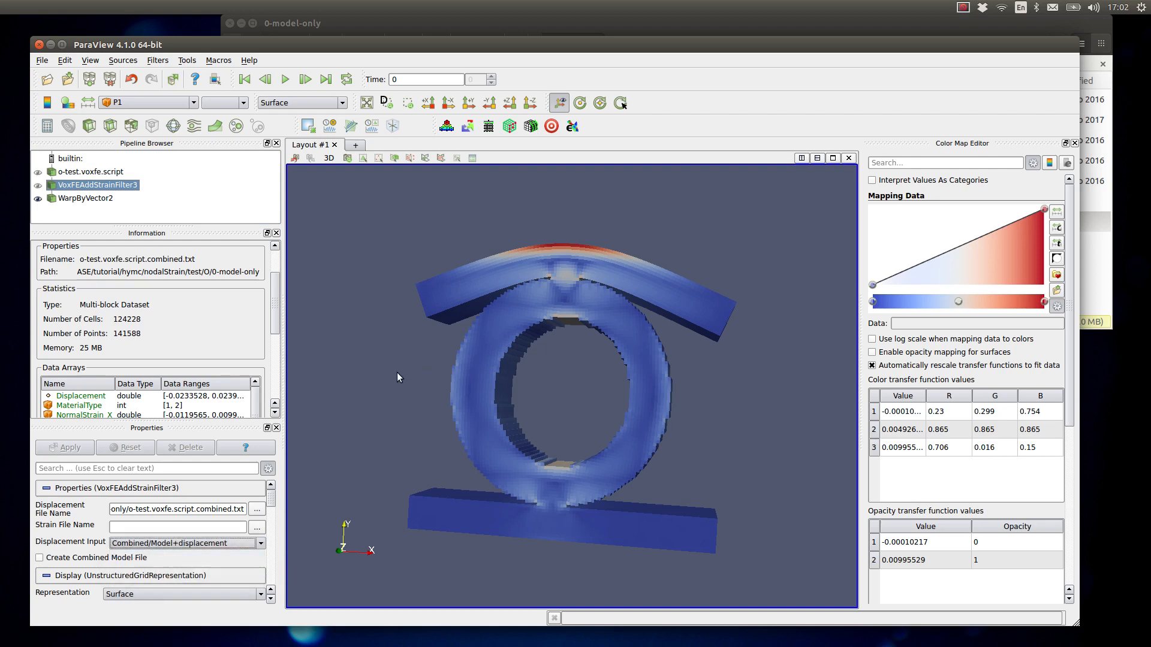